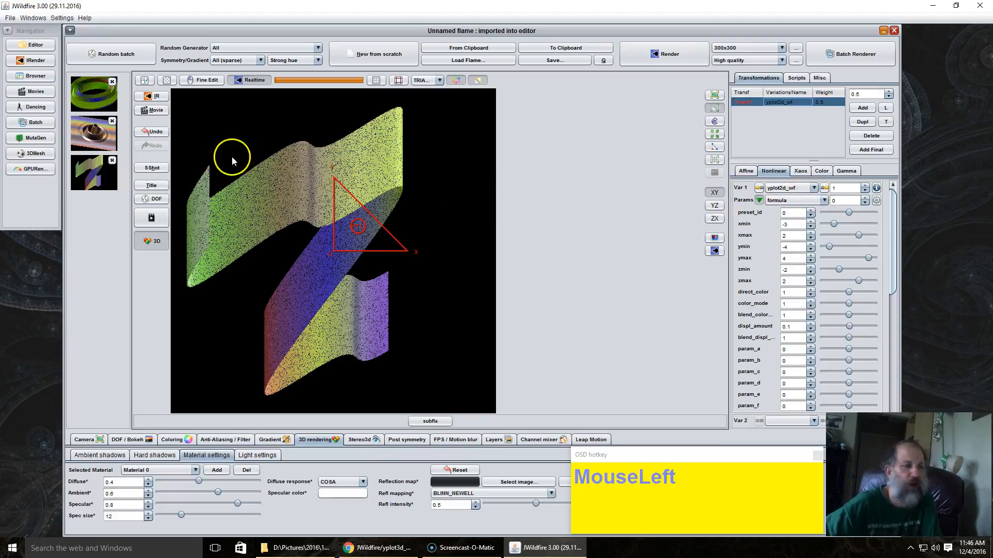
Step: Load the yplot3d_wf example flame and select its transform to view the variation parameters, and view the parplot2d_wf example flame
{"action": "left_click", "coordinate": [99, 135]}
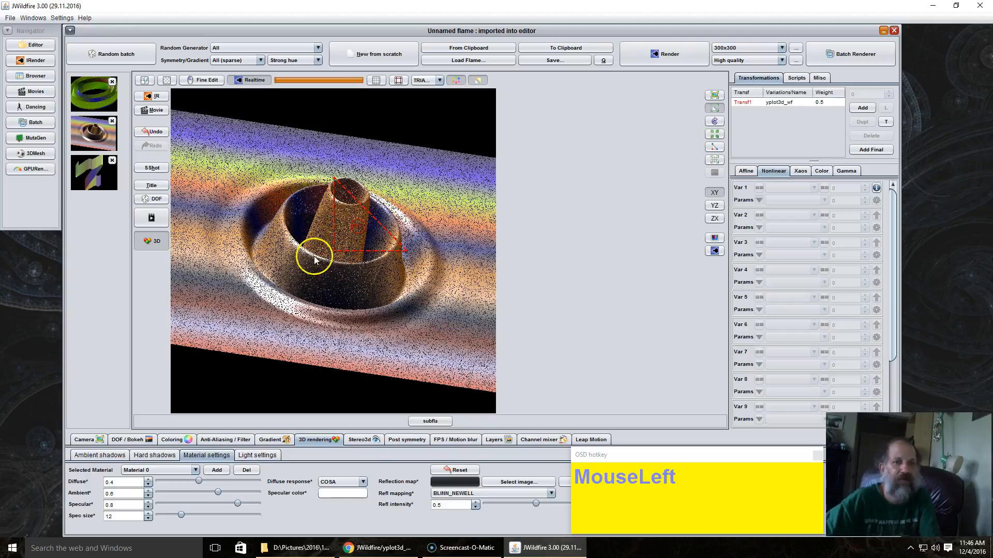
{"action": "left_click", "coordinate": [794, 104]}
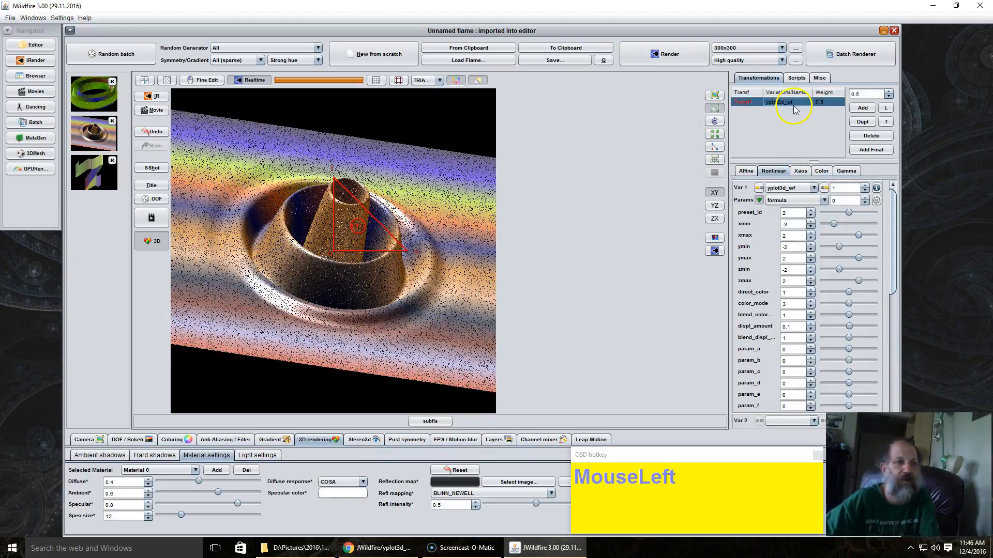
{"action": "left_click", "coordinate": [86, 91]}
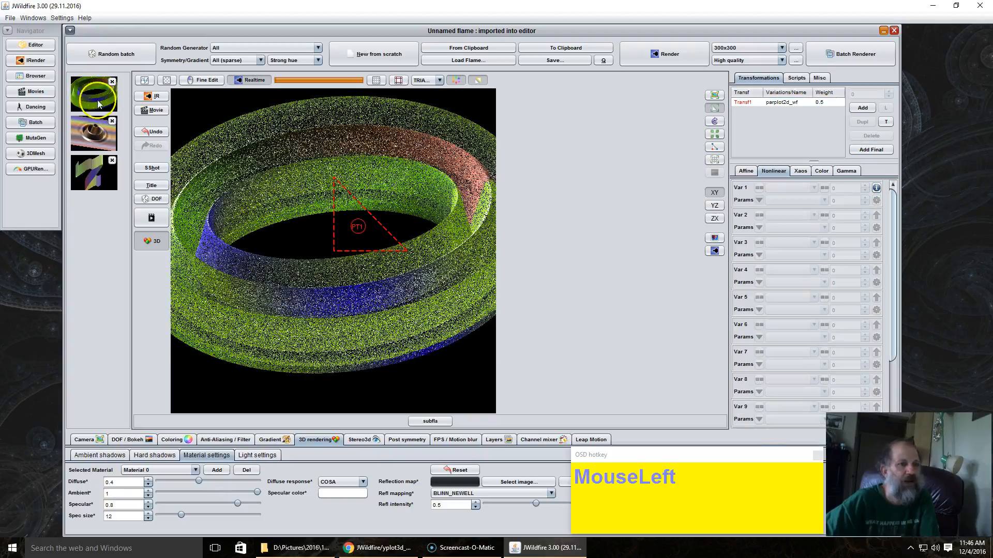
{"action": "left_click", "coordinate": [287, 220]}
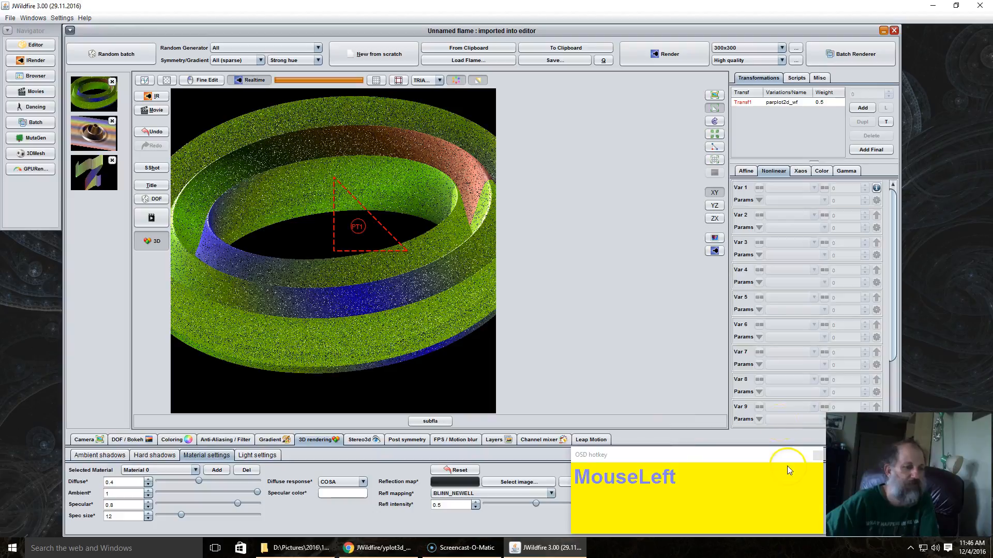
Step: Switch to Chrome and look through the parplot2d_wf and yplot2d_wf preset files and the Parplot2D_wf preset index PDF
{"action": "left_click", "coordinate": [385, 548]}
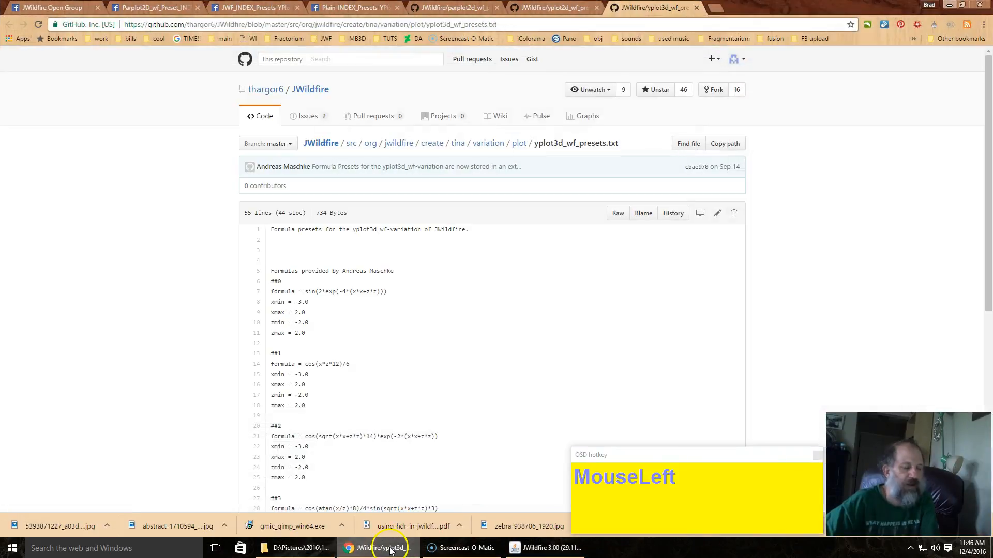
{"action": "left_click", "coordinate": [449, 12]}
{"action": "scroll", "coordinate": [667, 329], "scroll_direction": "down", "scroll_amount": 12}
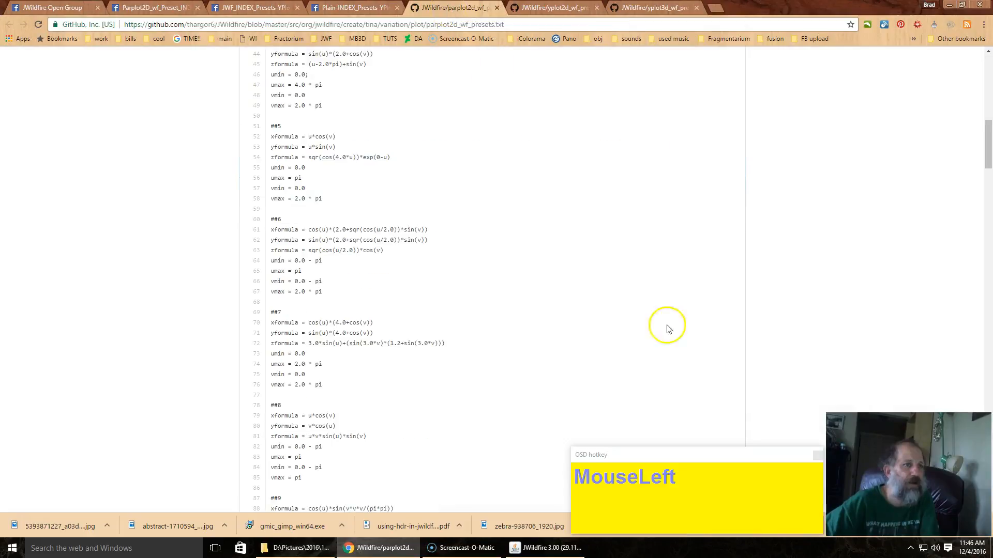
{"action": "left_click", "coordinate": [552, 8]}
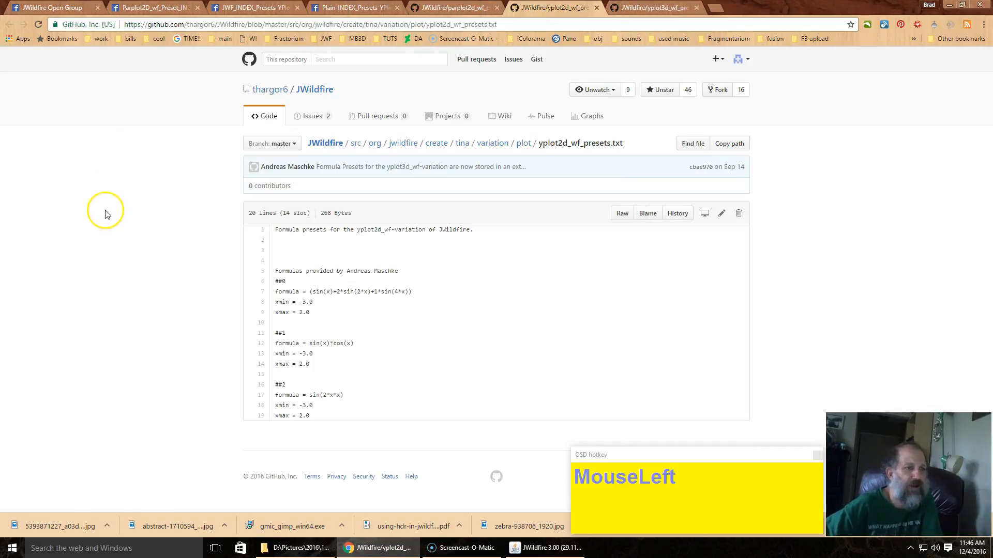
{"action": "left_click", "coordinate": [139, 11]}
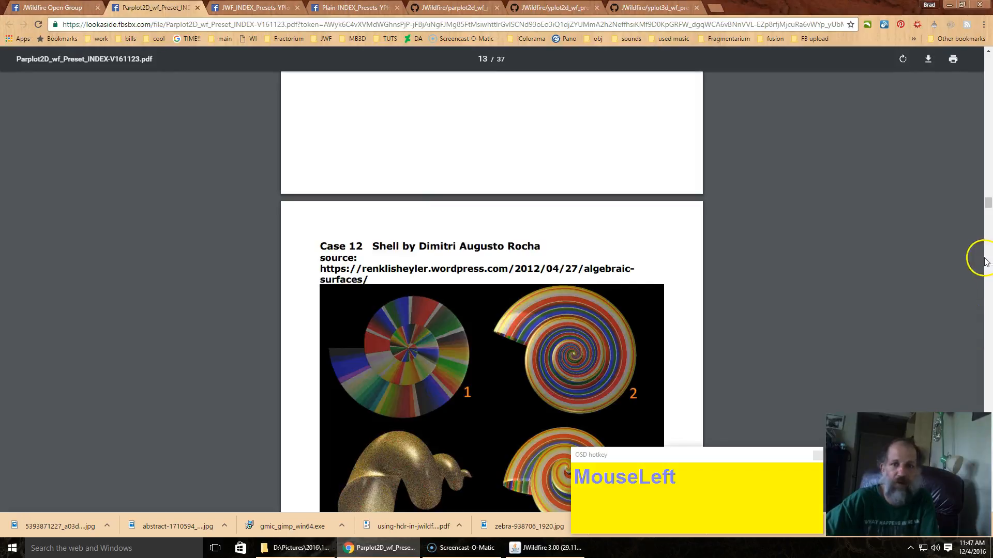
{"action": "left_click_drag", "start_coordinate": [987, 205], "coordinate": [561, 7]}
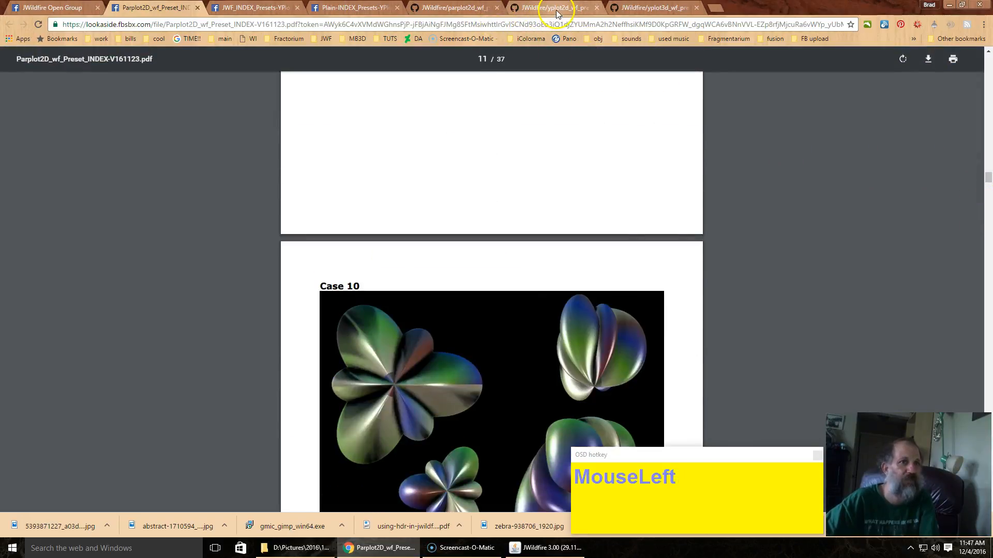
Step: Examine the formulas and ranges in the yplot2d_wf and yplot3d_wf preset files on GitHub
{"action": "left_click", "coordinate": [561, 8]}
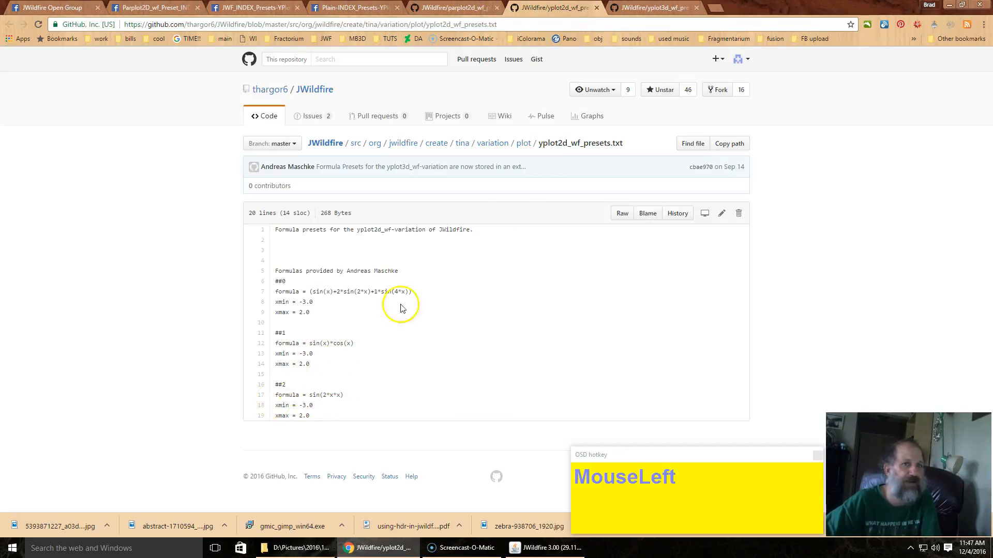
{"action": "left_click", "coordinate": [631, 9]}
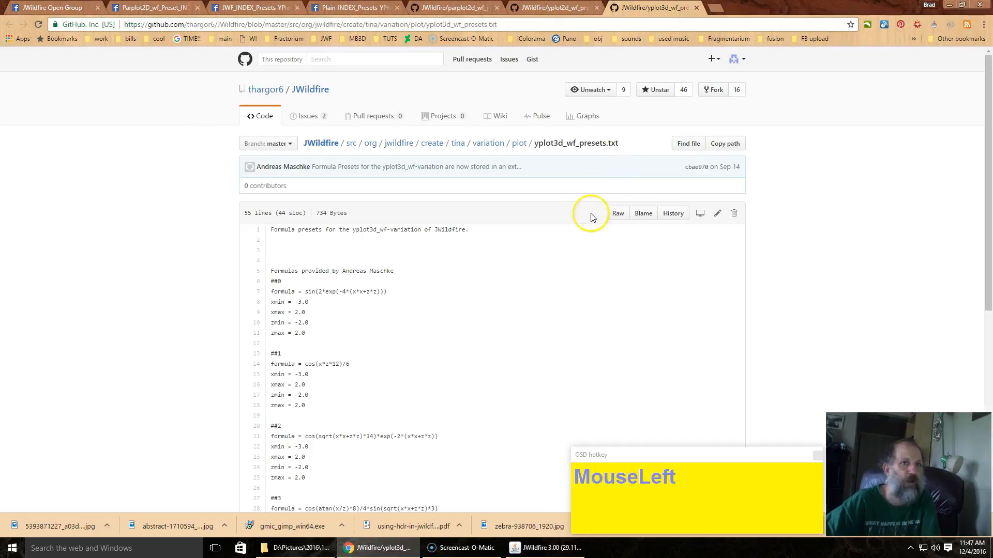
{"action": "scroll", "coordinate": [508, 368], "scroll_direction": "down", "scroll_amount": 7}
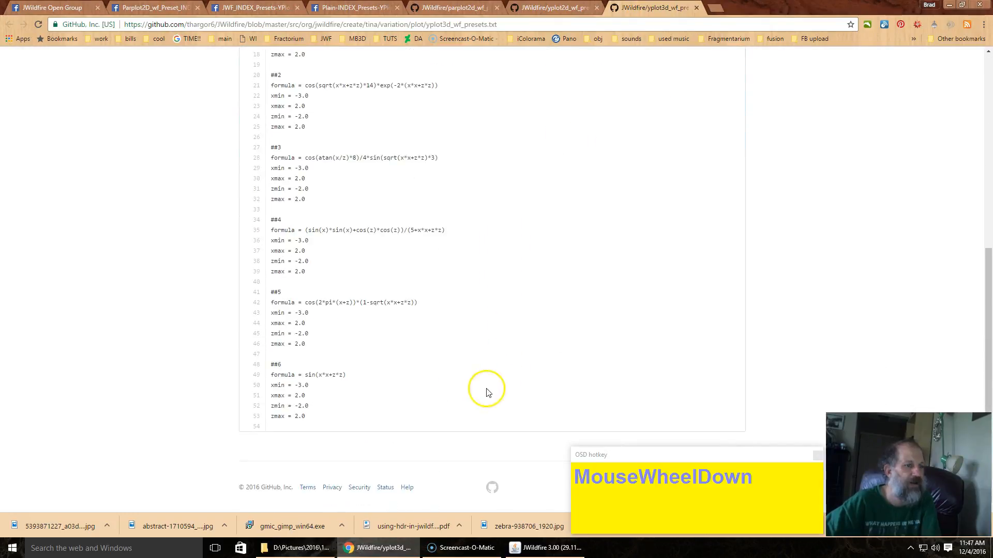
{"action": "scroll", "coordinate": [483, 397], "scroll_direction": "up", "scroll_amount": 1}
{"action": "scroll", "coordinate": [482, 398], "scroll_direction": "up", "scroll_amount": 3}
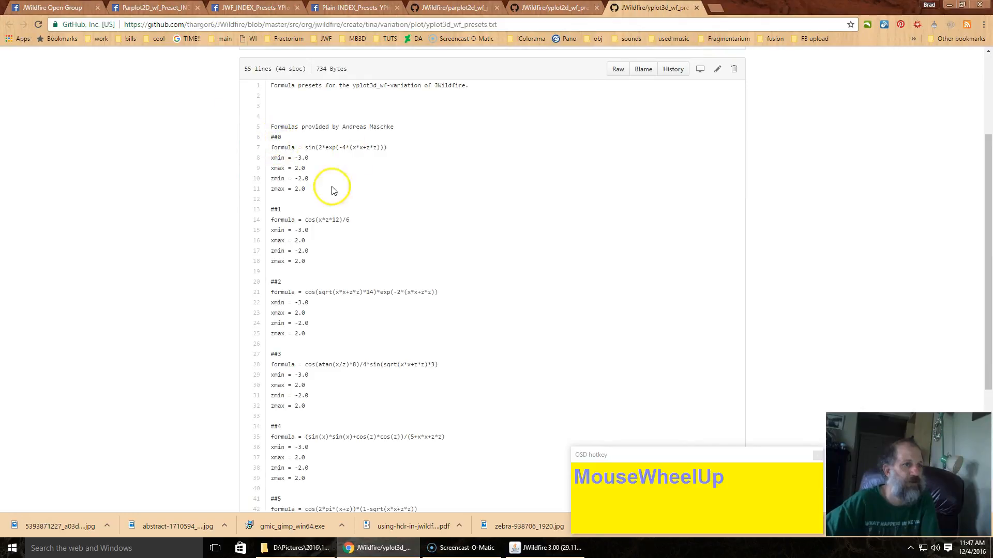
{"action": "scroll", "coordinate": [490, 279], "scroll_direction": "down", "scroll_amount": 5}
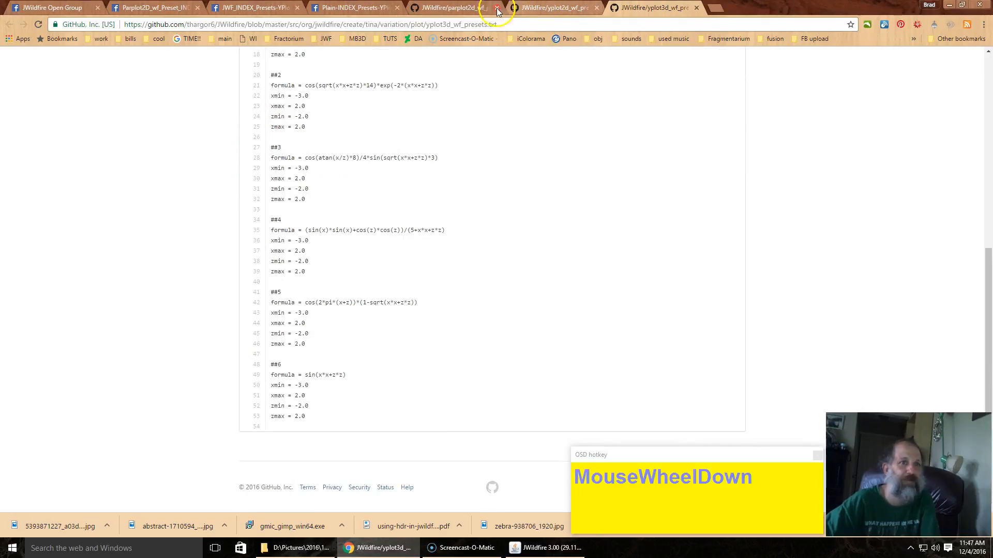
Step: Examine the final presets of the parplot2d_wf preset file, from preset 35 back to the Twisted Torus
{"action": "left_click", "coordinate": [453, 7]}
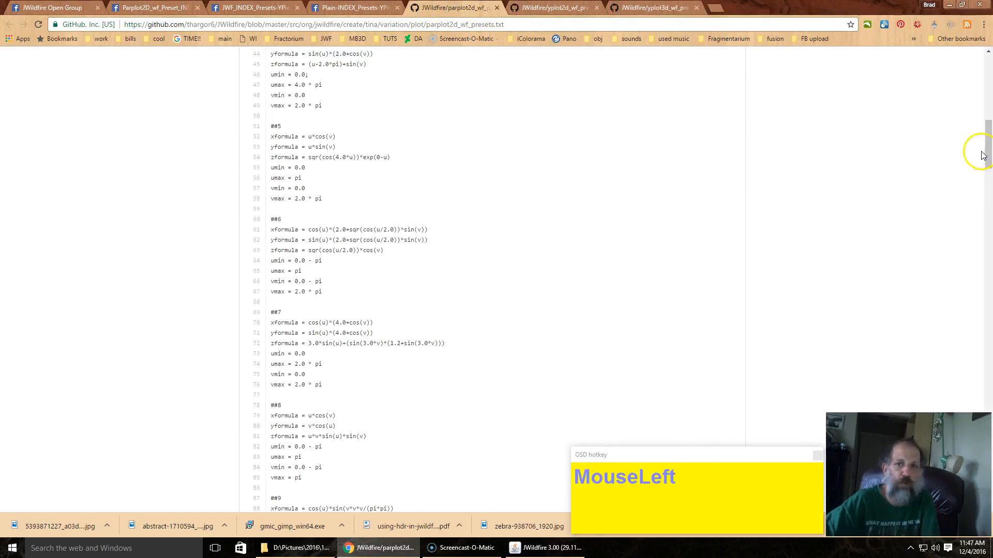
{"action": "left_click_drag", "start_coordinate": [986, 145], "coordinate": [988, 489]}
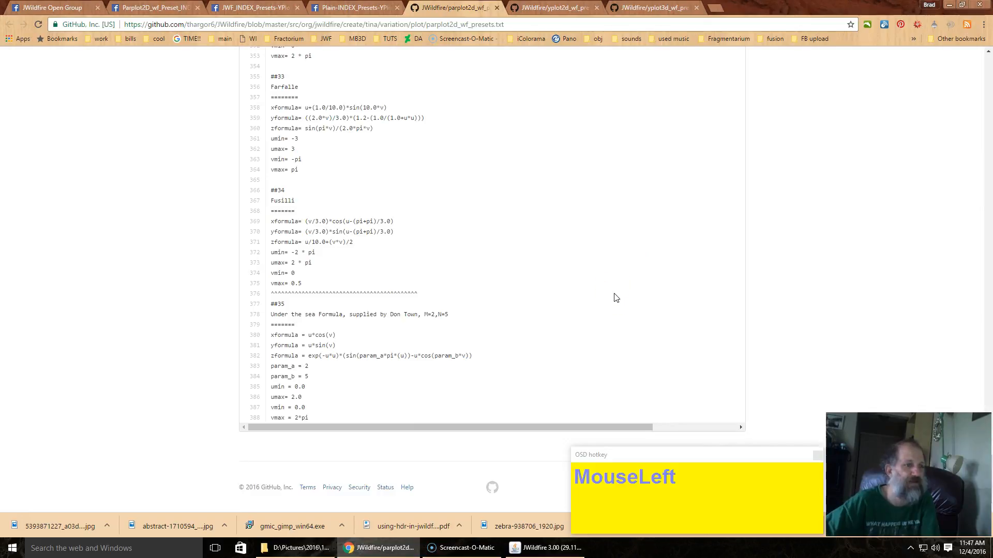
{"action": "scroll", "coordinate": [615, 298], "scroll_direction": "up", "scroll_amount": 20}
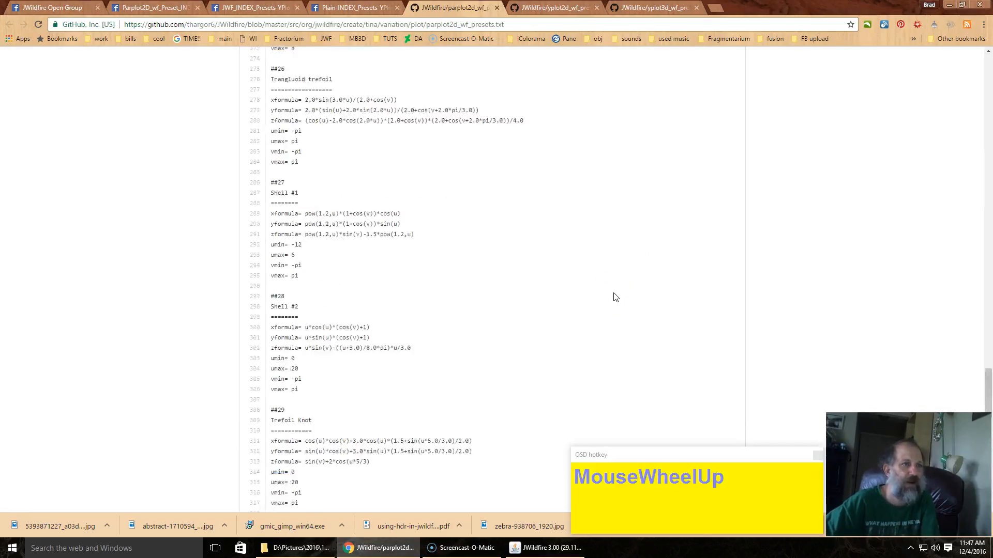
{"action": "scroll", "coordinate": [615, 297], "scroll_direction": "down", "scroll_amount": 4}
{"action": "scroll", "coordinate": [620, 290], "scroll_direction": "up", "scroll_amount": 2}
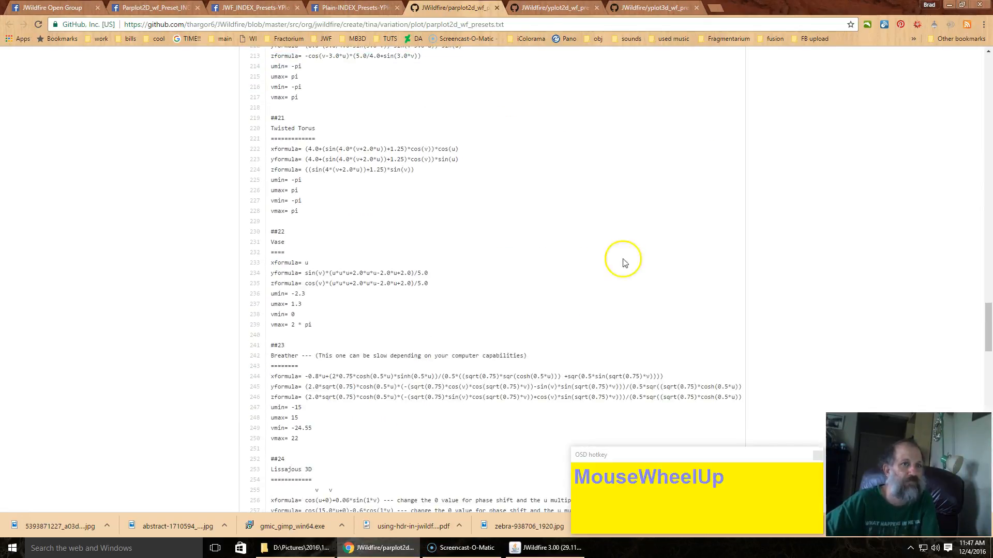
Step: Compare the yplot2d_wf preset file with the yplot3d_wf preset file
{"action": "left_click", "coordinate": [541, 8]}
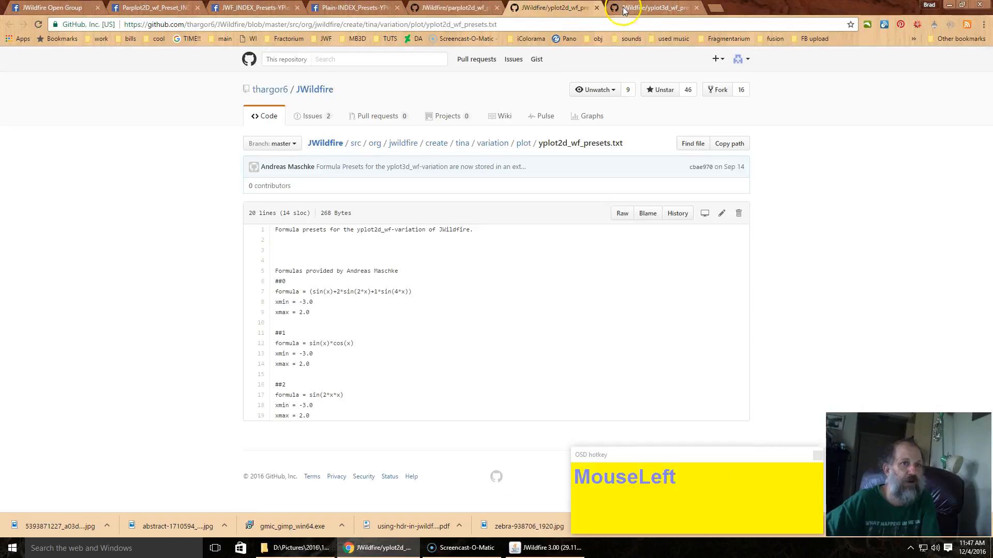
{"action": "left_click", "coordinate": [640, 10]}
{"action": "left_click", "coordinate": [549, 8]}
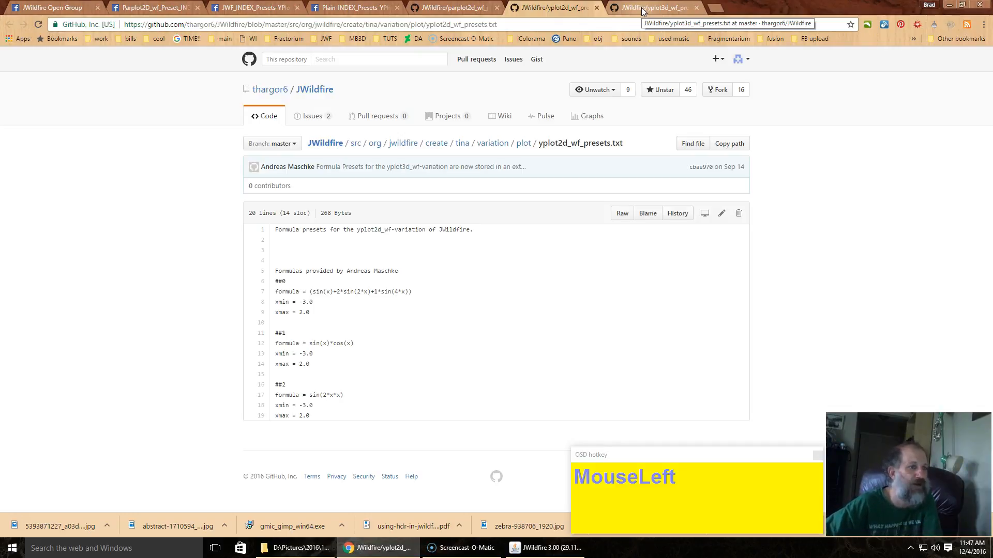
{"action": "left_click", "coordinate": [643, 10]}
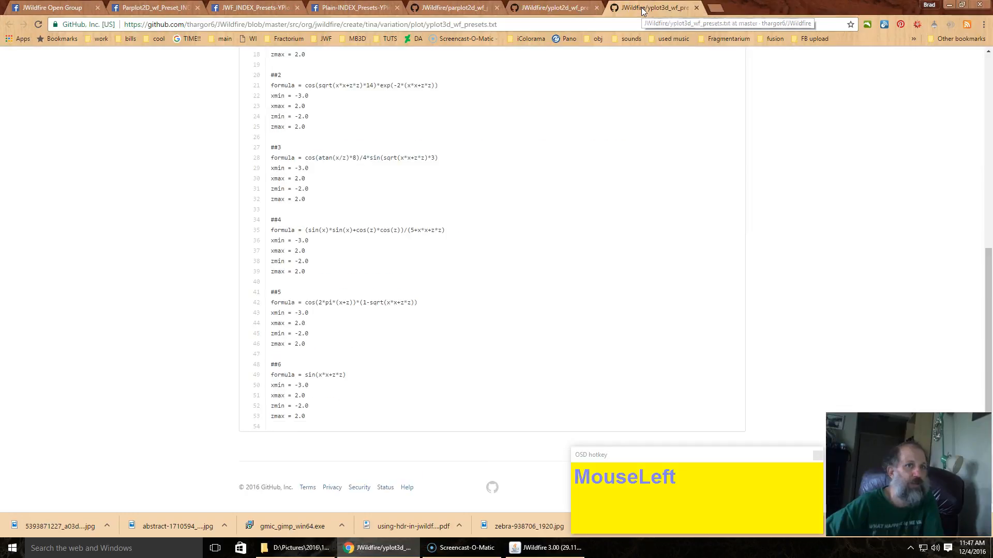
Step: Read through the parplot2d_wf preset file, from the early unnamed formulas to the named shapes such as Breather and Double Mushroom
{"action": "left_click", "coordinate": [451, 11]}
{"action": "scroll", "coordinate": [614, 370], "scroll_direction": "up", "scroll_amount": 20}
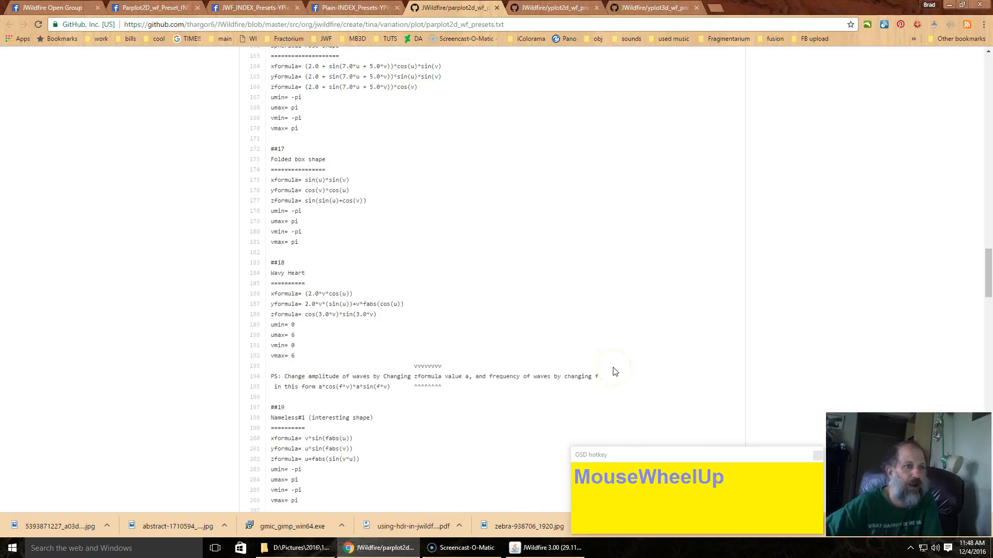
{"action": "scroll", "coordinate": [615, 371], "scroll_direction": "down", "scroll_amount": 8}
{"action": "scroll", "coordinate": [615, 371], "scroll_direction": "up", "scroll_amount": 9}
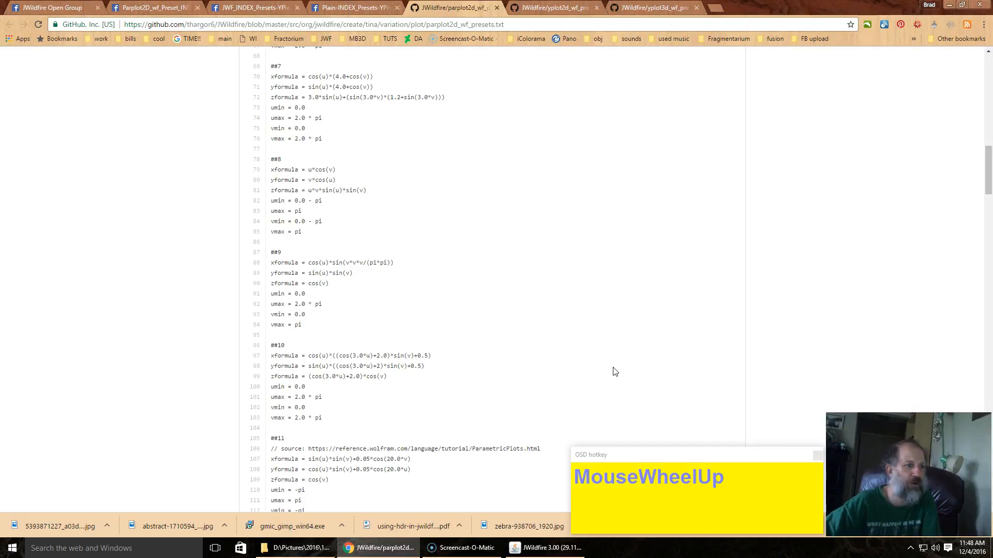
{"action": "scroll", "coordinate": [615, 372], "scroll_direction": "up", "scroll_amount": 16}
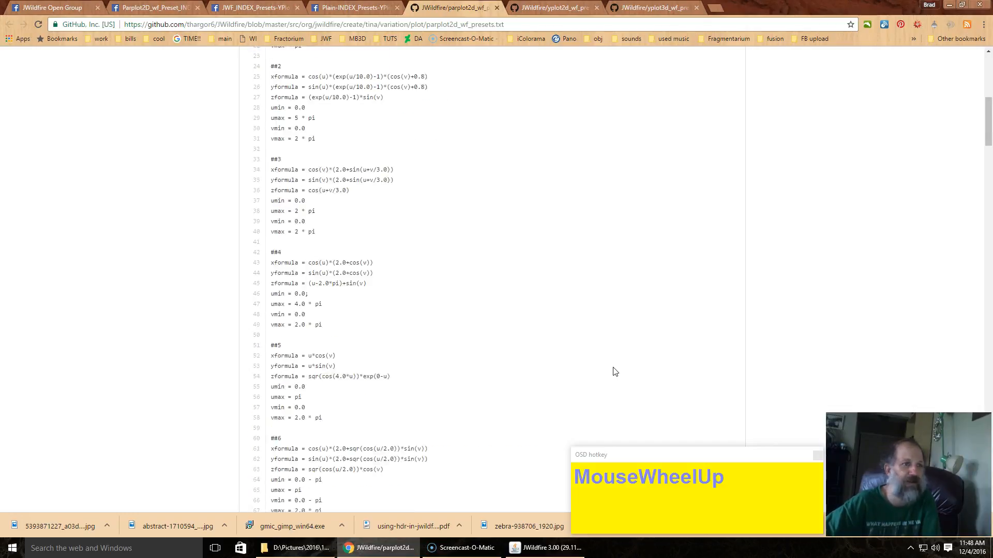
{"action": "scroll", "coordinate": [615, 372], "scroll_direction": "down", "scroll_amount": 8}
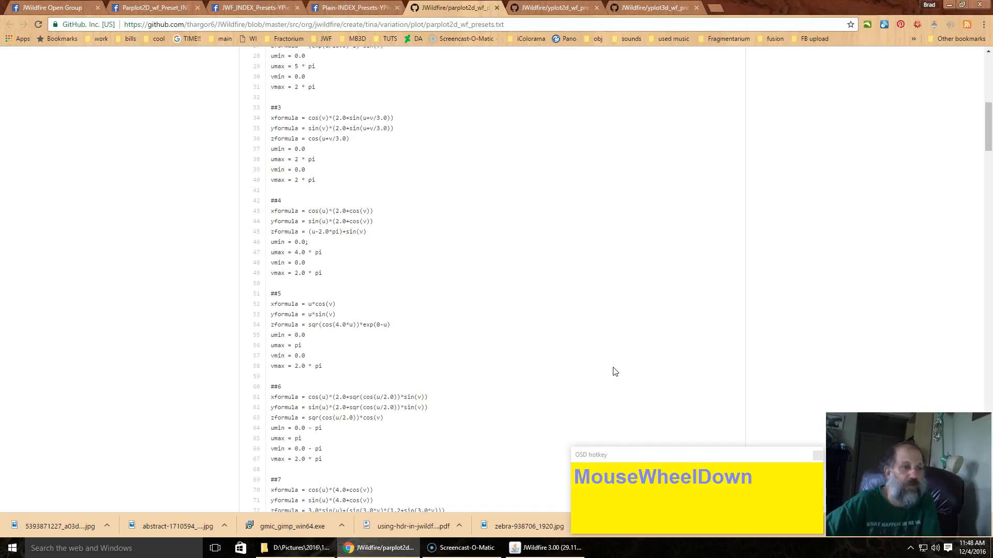
{"action": "scroll", "coordinate": [615, 372], "scroll_direction": "down", "scroll_amount": 17}
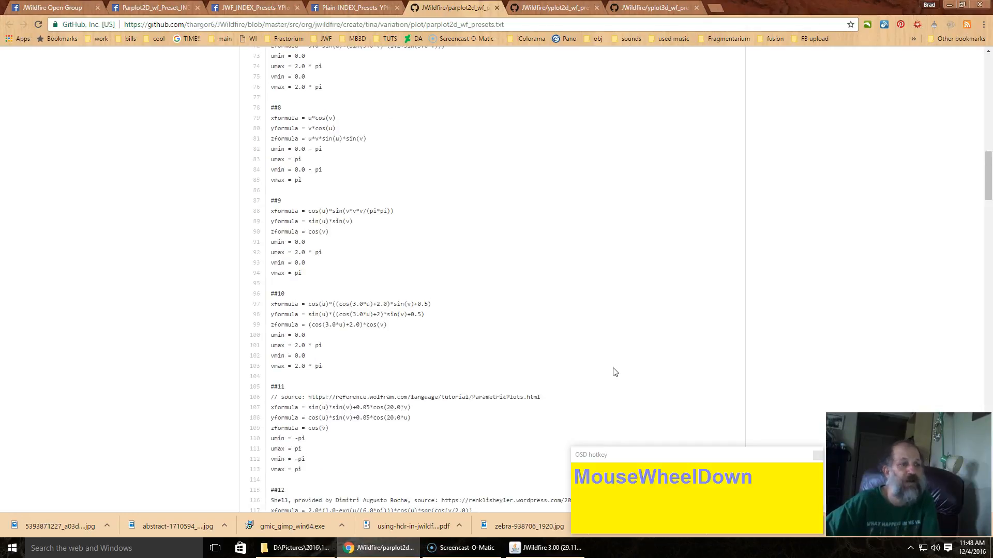
{"action": "scroll", "coordinate": [615, 371], "scroll_direction": "down", "scroll_amount": 17}
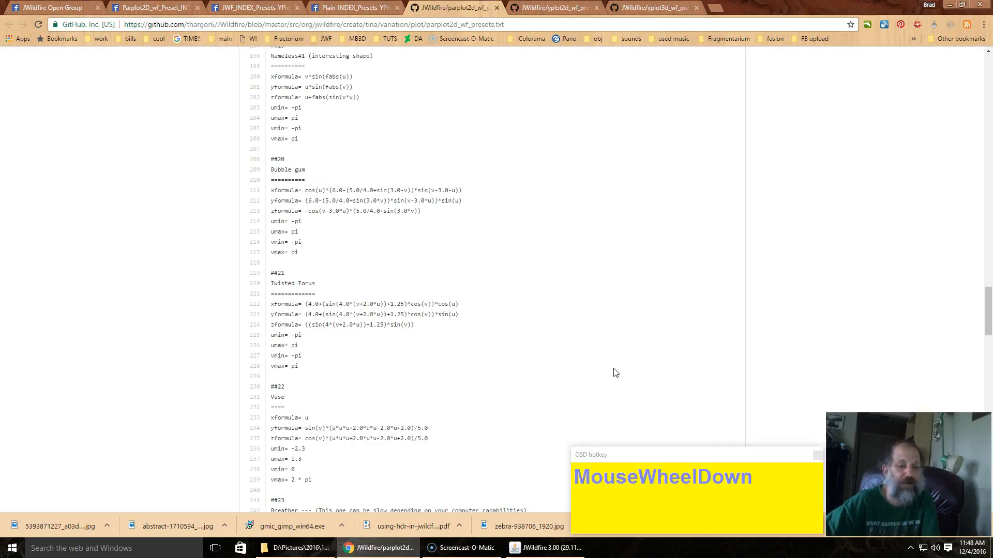
{"action": "scroll", "coordinate": [559, 342], "scroll_direction": "down", "scroll_amount": 4}
{"action": "scroll", "coordinate": [561, 342], "scroll_direction": "down", "scroll_amount": 1}
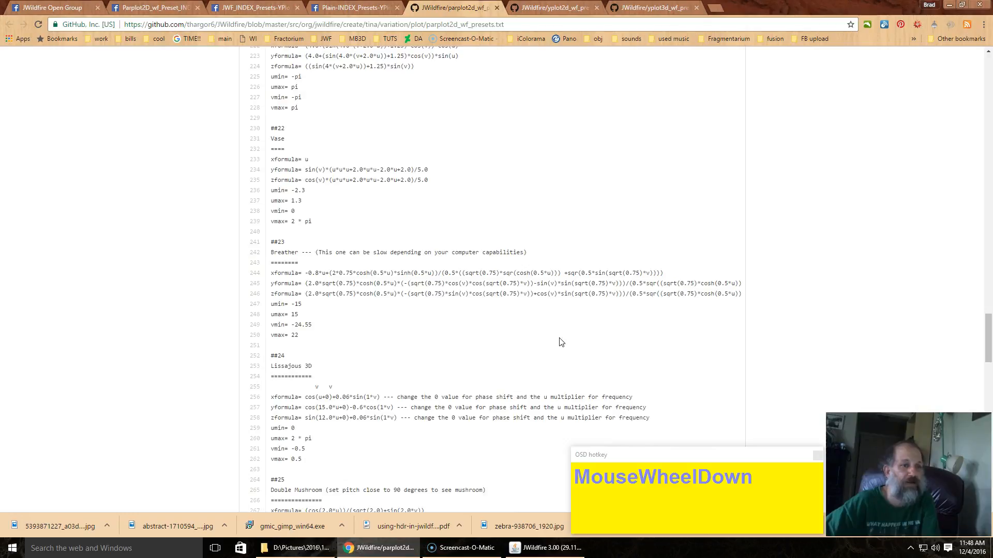
{"action": "scroll", "coordinate": [500, 328], "scroll_direction": "down", "scroll_amount": 13}
{"action": "scroll", "coordinate": [501, 328], "scroll_direction": "down", "scroll_amount": 1}
{"action": "scroll", "coordinate": [500, 329], "scroll_direction": "up", "scroll_amount": 7}
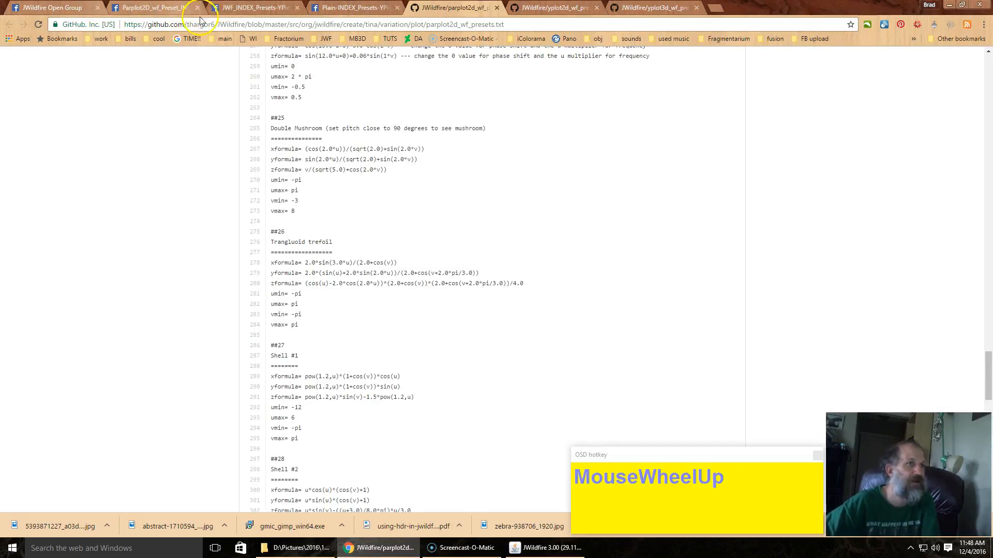
Step: Look through the illustrated YPlot3D_wf preset index PDF and return to Case 0
{"action": "left_click", "coordinate": [242, 9]}
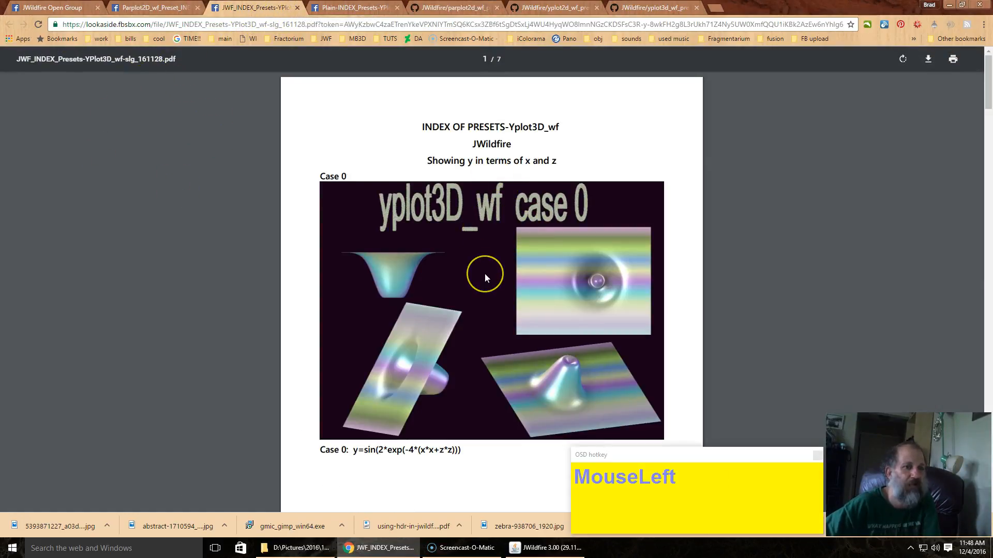
{"action": "scroll", "coordinate": [485, 274], "scroll_direction": "down", "scroll_amount": 15}
{"action": "scroll", "coordinate": [484, 274], "scroll_direction": "up", "scroll_amount": 1}
{"action": "scroll", "coordinate": [487, 279], "scroll_direction": "up", "scroll_amount": 14}
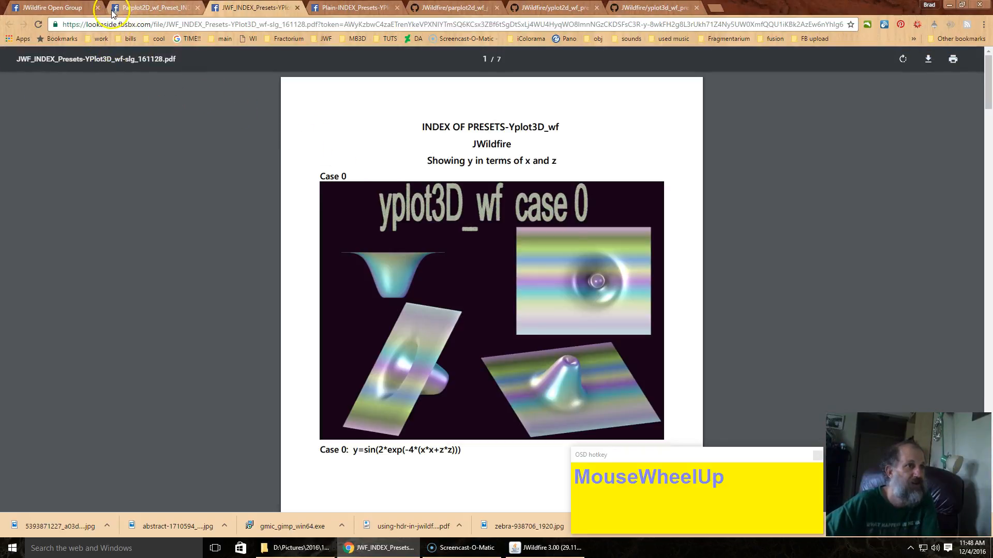
Step: Look through the illustrated YPlot2D_wf preset index PDF
{"action": "left_click", "coordinate": [348, 9]}
{"action": "scroll", "coordinate": [366, 239], "scroll_direction": "down", "scroll_amount": 10}
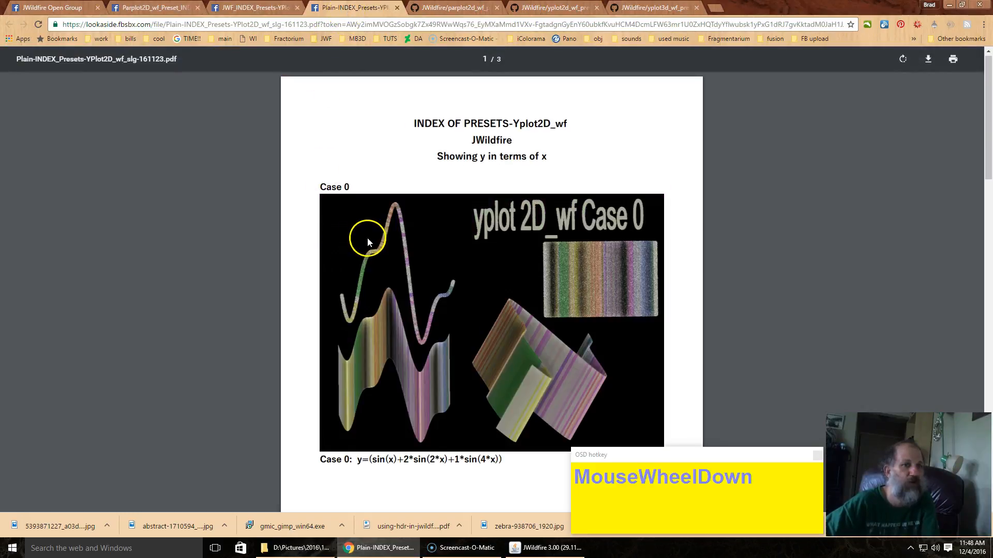
{"action": "scroll", "coordinate": [367, 241], "scroll_direction": "up", "scroll_amount": 5}
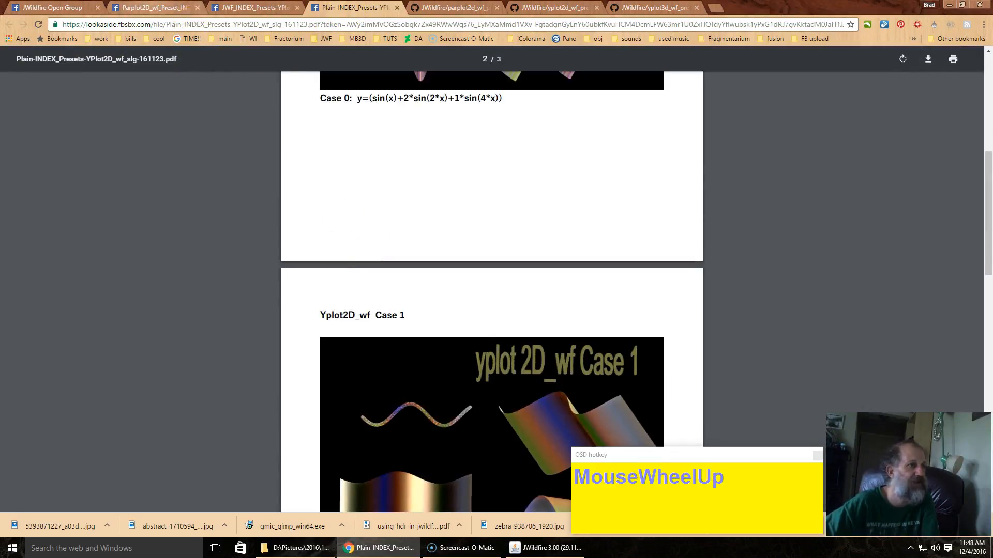
Step: Browse the illustrated Parplot2D_wf preset index PDF back to the Case 6 page
{"action": "left_click", "coordinate": [155, 8]}
{"action": "scroll", "coordinate": [497, 329], "scroll_direction": "down", "scroll_amount": 5}
{"action": "scroll", "coordinate": [498, 329], "scroll_direction": "up", "scroll_amount": 15}
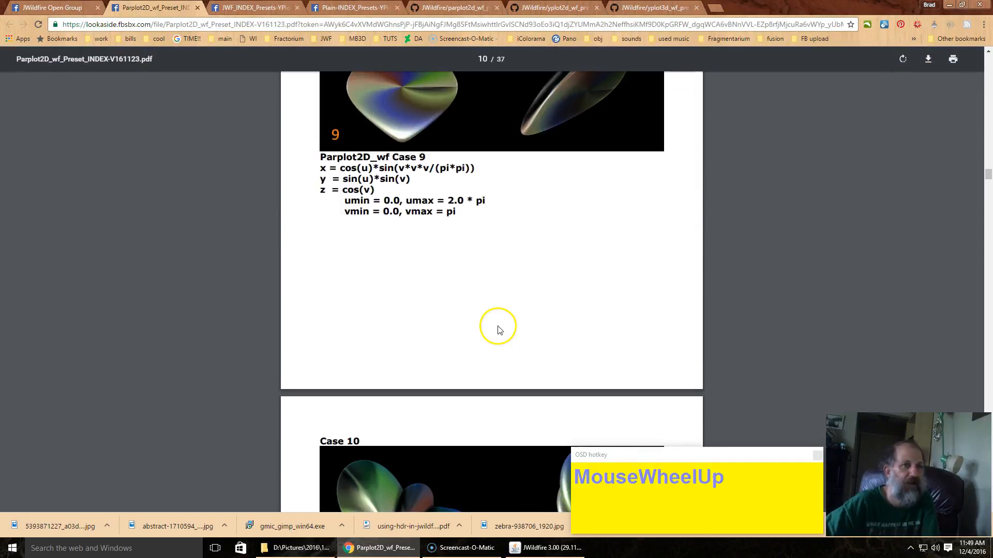
{"action": "scroll", "coordinate": [498, 329], "scroll_direction": "up", "scroll_amount": 15}
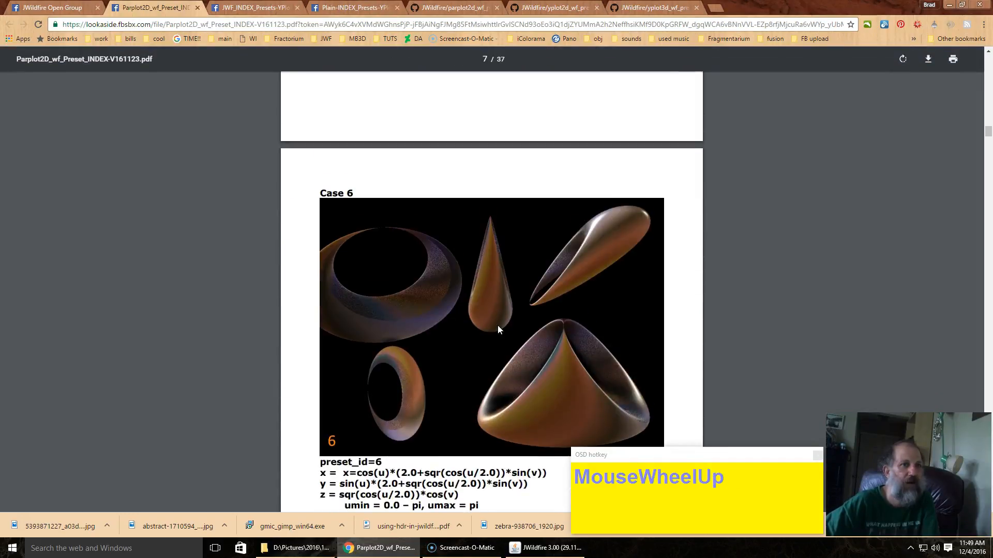
Step: Return to the Case 0 page at the start of the illustrated Parplot2D_wf preset index
{"action": "scroll", "coordinate": [498, 329], "scroll_direction": "up", "scroll_amount": 6}
{"action": "scroll", "coordinate": [499, 329], "scroll_direction": "up", "scroll_amount": 20}
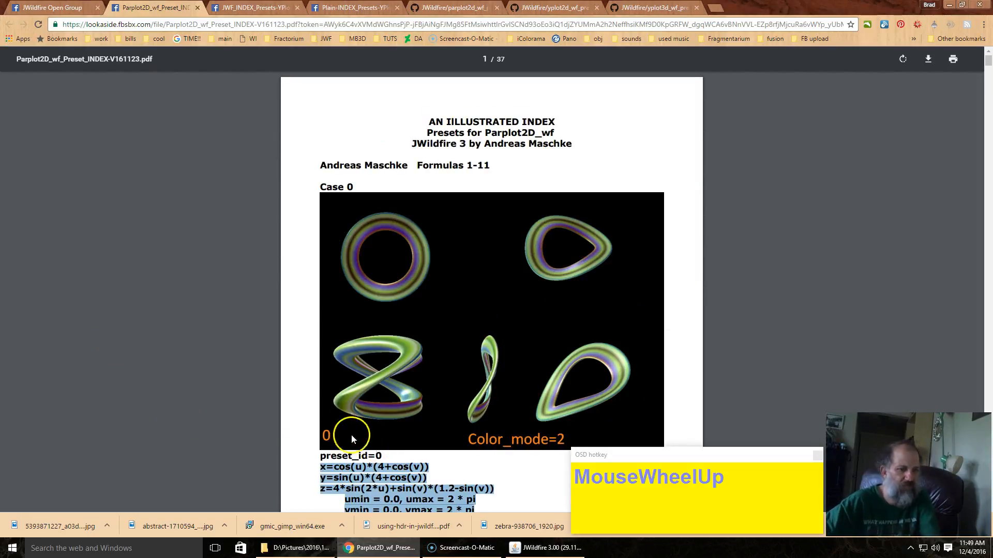
Step: Switch to JWildfire, load the yplot2d_wf example flame into the editor and select its transform
{"action": "left_click", "coordinate": [552, 544]}
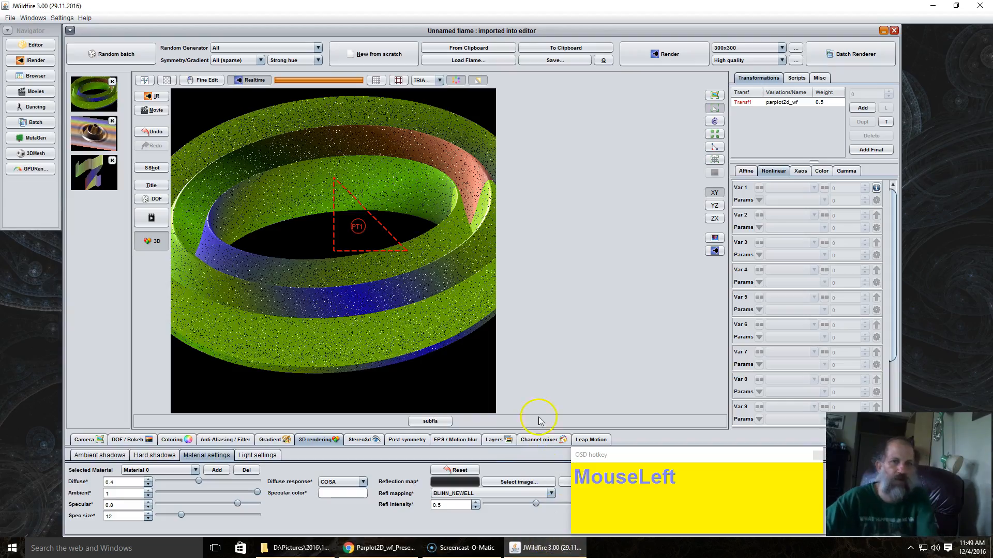
{"action": "right_click", "coordinate": [87, 178]}
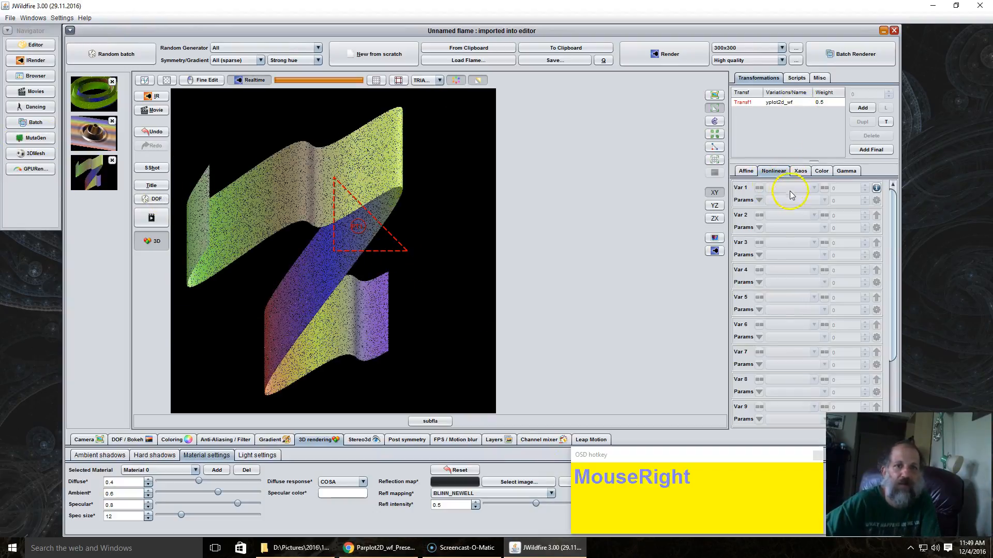
{"action": "left_click", "coordinate": [772, 105]}
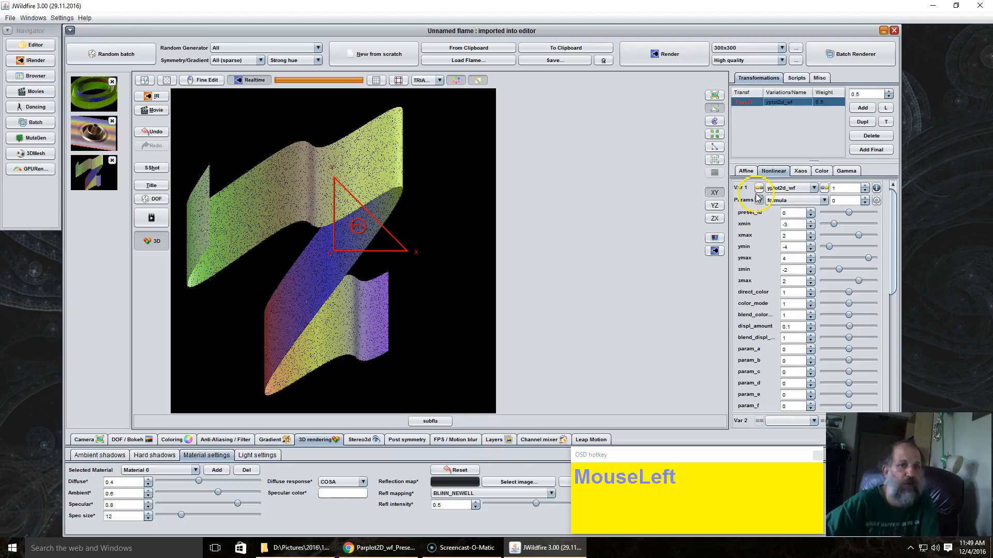
Step: Look through the yplot2d_wf variation's parameter list, from formula and the map filenames to the param_a to param_f entries
{"action": "left_click", "coordinate": [797, 201]}
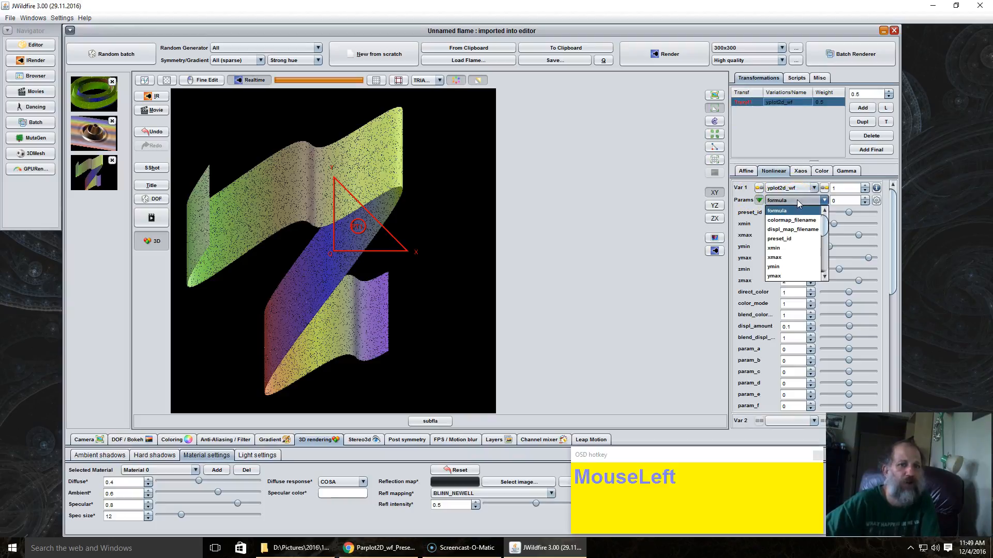
{"action": "left_click", "coordinate": [774, 223]}
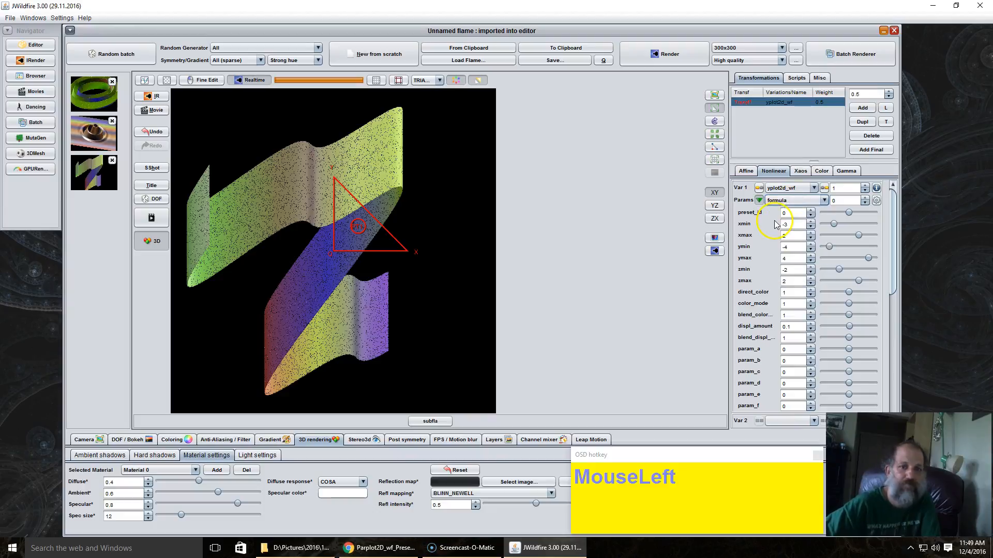
{"action": "left_click", "coordinate": [800, 202]}
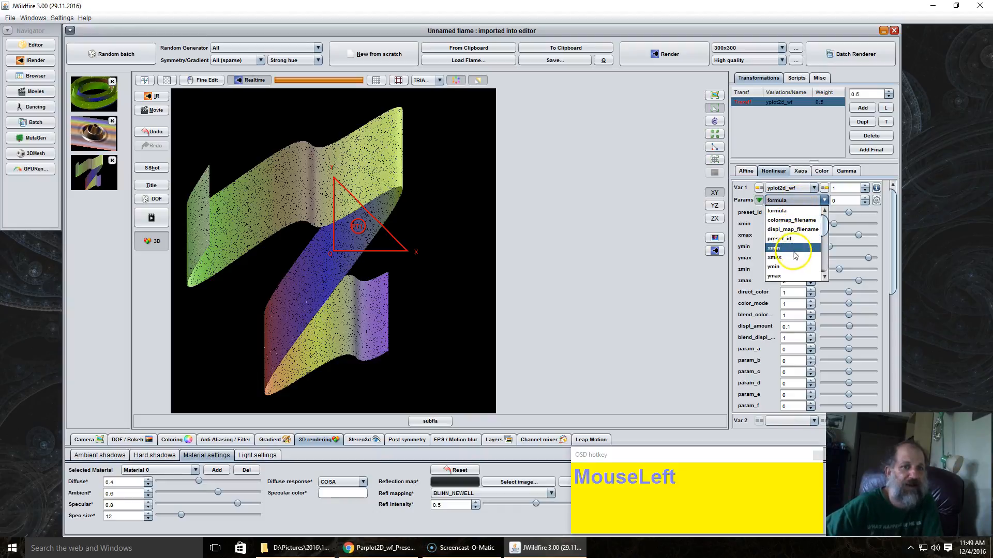
{"action": "scroll", "coordinate": [800, 268], "scroll_direction": "down", "scroll_amount": 1}
{"action": "scroll", "coordinate": [800, 268], "scroll_direction": "down", "scroll_amount": 1}
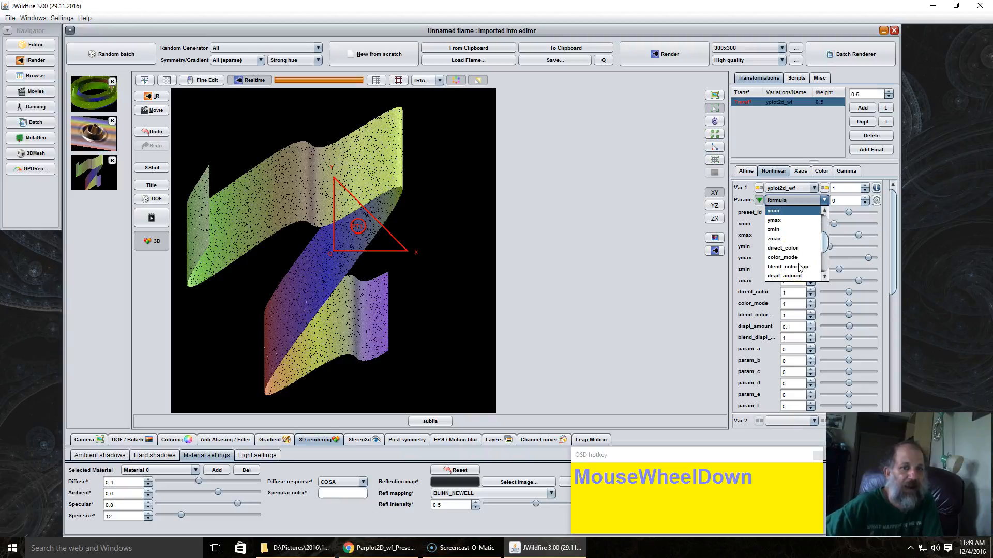
{"action": "scroll", "coordinate": [800, 269], "scroll_direction": "down", "scroll_amount": 1}
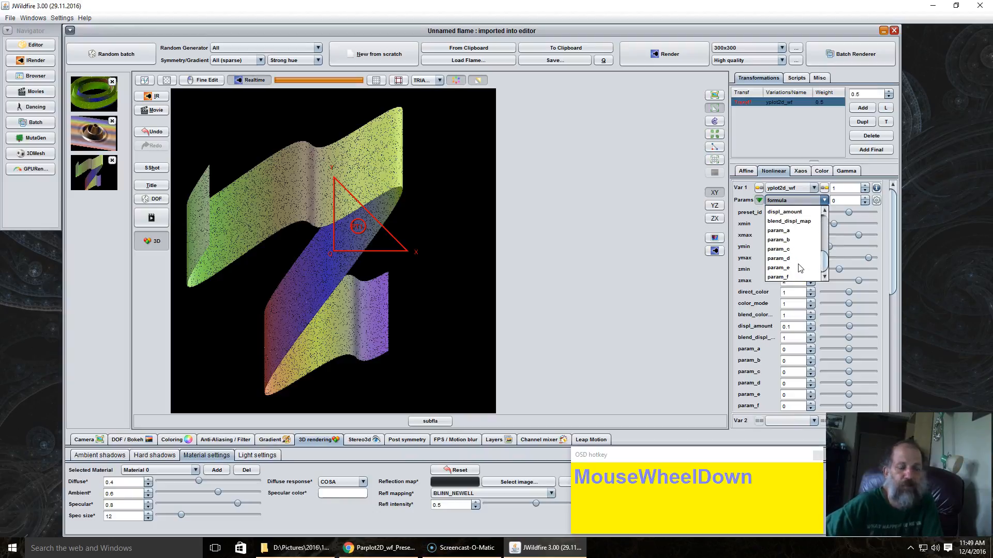
{"action": "scroll", "coordinate": [790, 253], "scroll_direction": "up", "scroll_amount": 1}
{"action": "scroll", "coordinate": [790, 253], "scroll_direction": "up", "scroll_amount": 3}
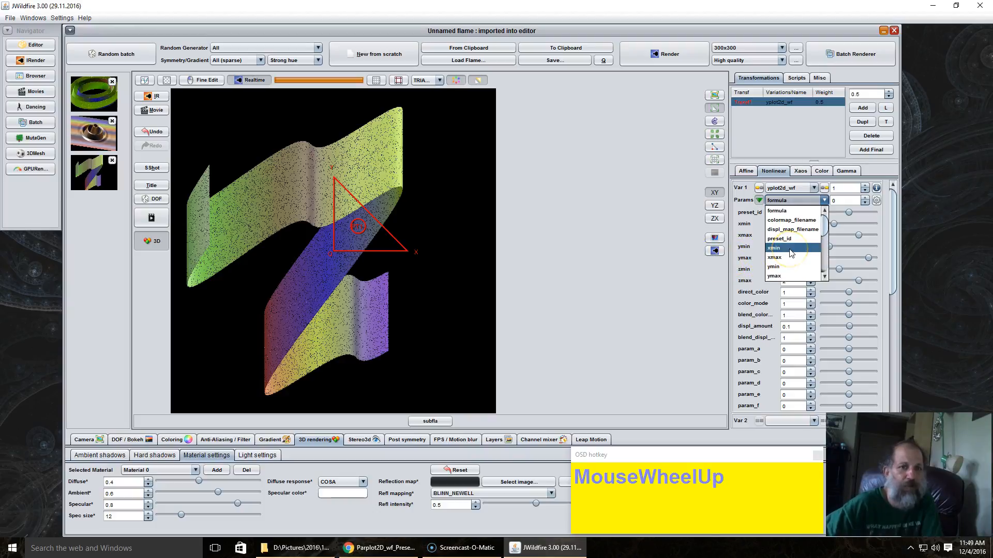
{"action": "left_click", "coordinate": [623, 240]}
{"action": "left_click", "coordinate": [650, 240]}
{"action": "left_click", "coordinate": [623, 228]}
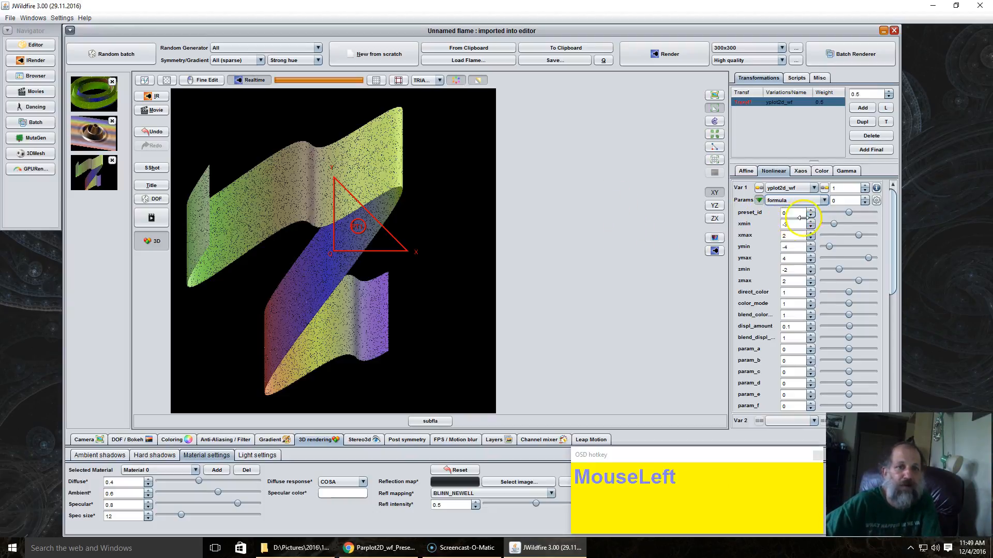
Step: Preview several yplot2d_wf presets by varying preset_id through 1.56, 2.56 and 0.56, ending at -0.44
{"action": "left_click_drag", "start_coordinate": [792, 216], "coordinate": [981, 228]}
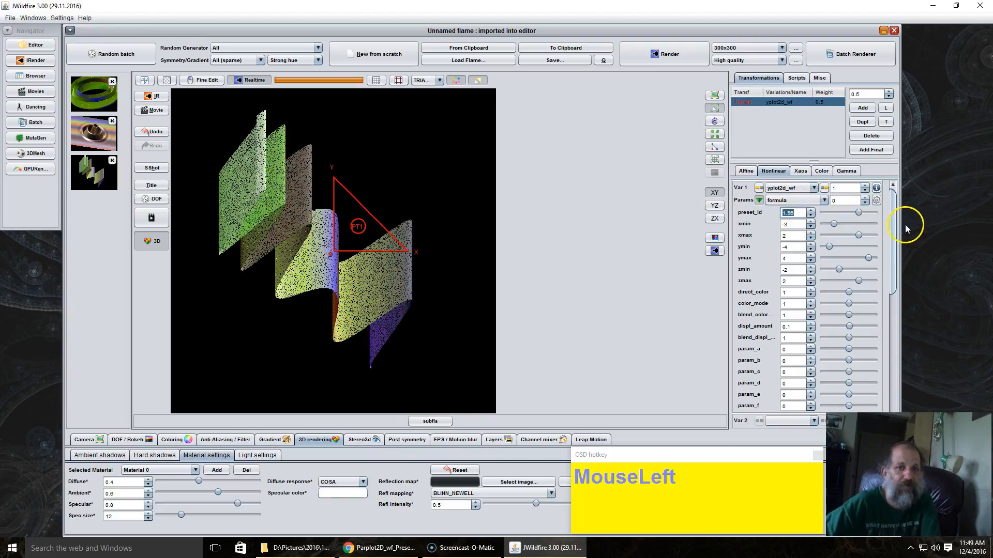
{"action": "left_click", "coordinate": [811, 212]}
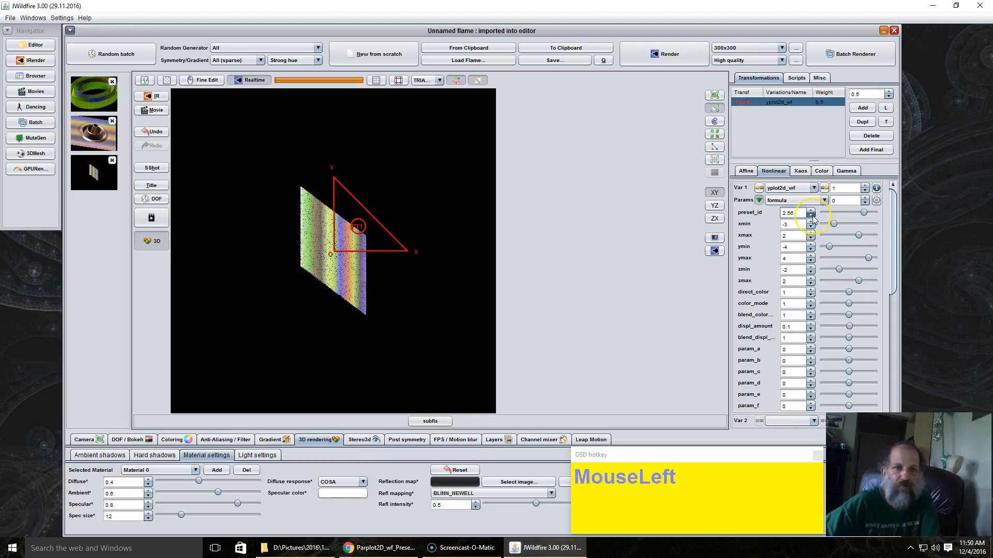
{"action": "left_click", "coordinate": [812, 217]}
{"action": "left_click", "coordinate": [811, 217]}
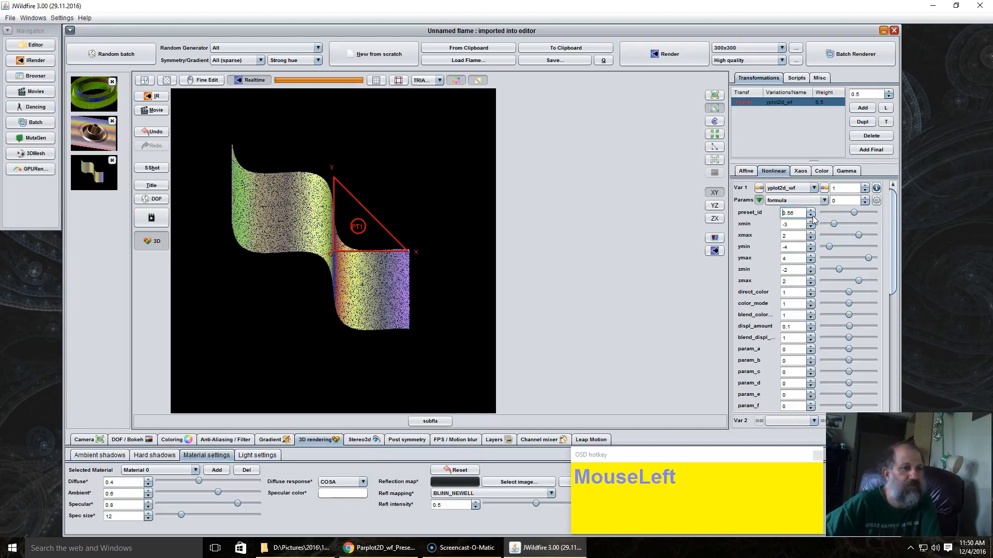
{"action": "left_click", "coordinate": [812, 217]}
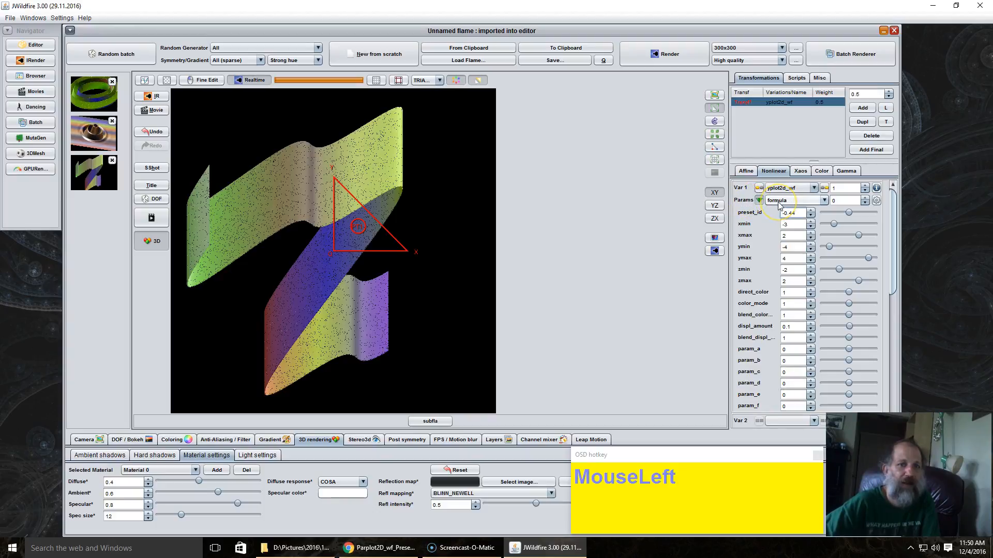
Step: Open the yplot2d_wf formula for editing and examine its sine terms
{"action": "left_click", "coordinate": [876, 200]}
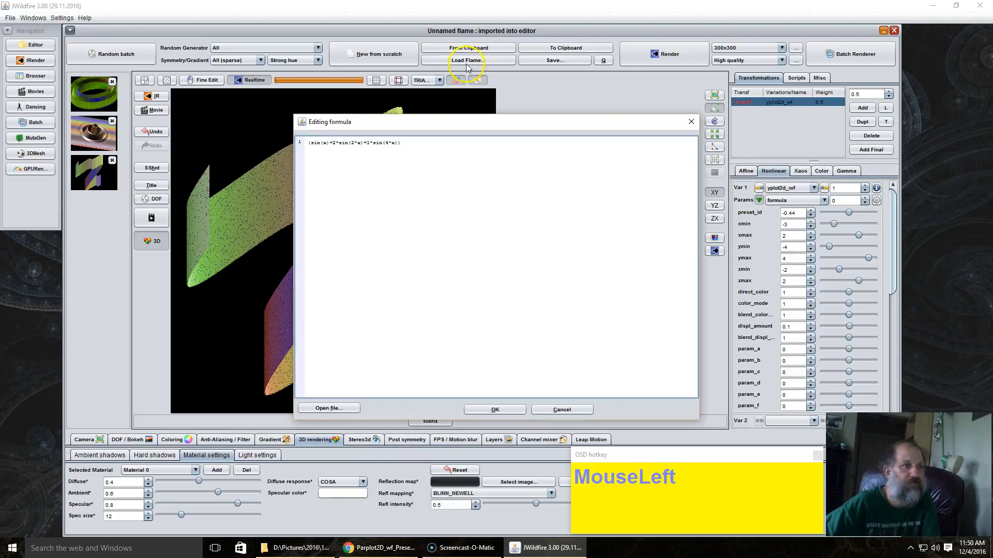
{"action": "left_click_drag", "start_coordinate": [438, 122], "coordinate": [508, 129]}
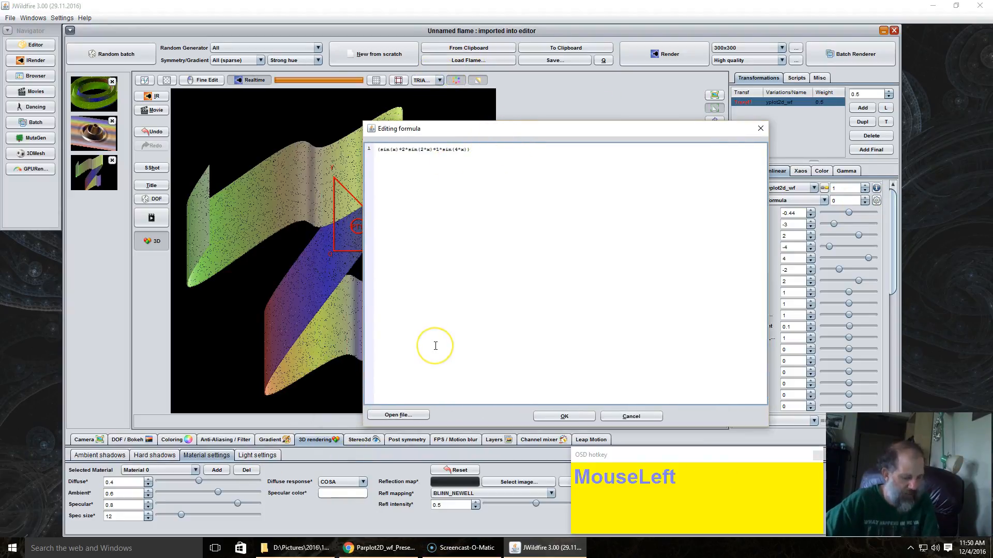
{"action": "key", "text": "alt+shift+d"}
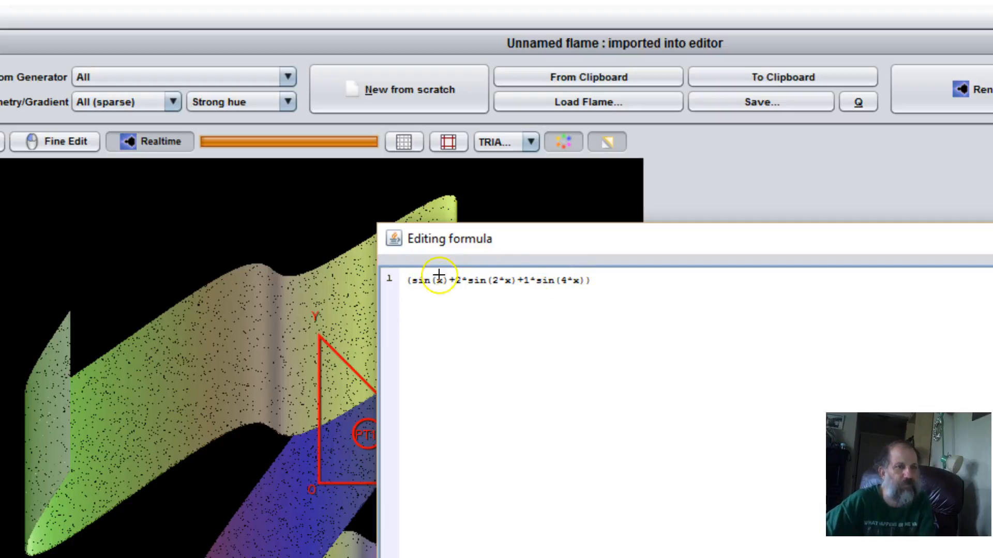
{"action": "left_click_drag", "start_coordinate": [597, 299], "coordinate": [461, 287]}
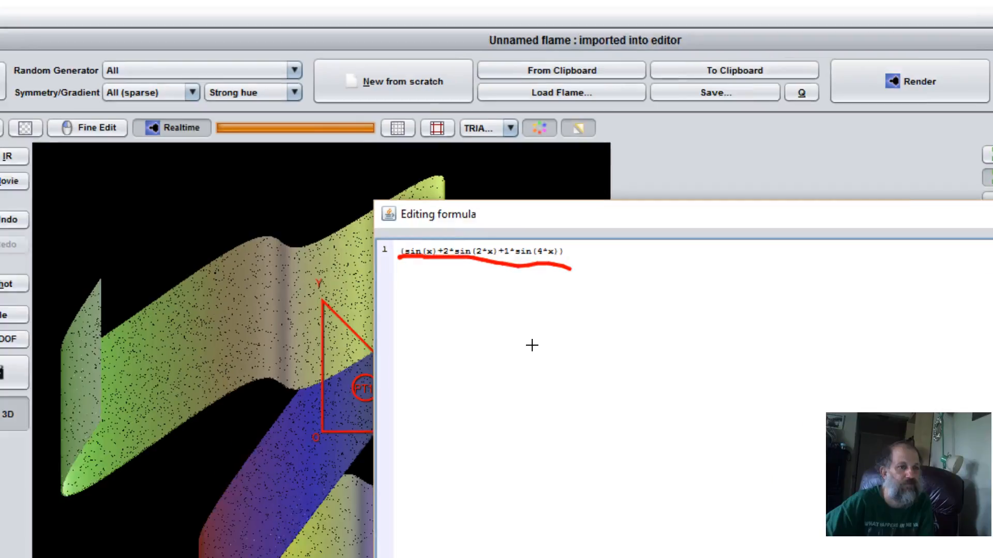
{"action": "key", "text": "alt+shift+d"}
{"action": "key", "text": "Escape"}
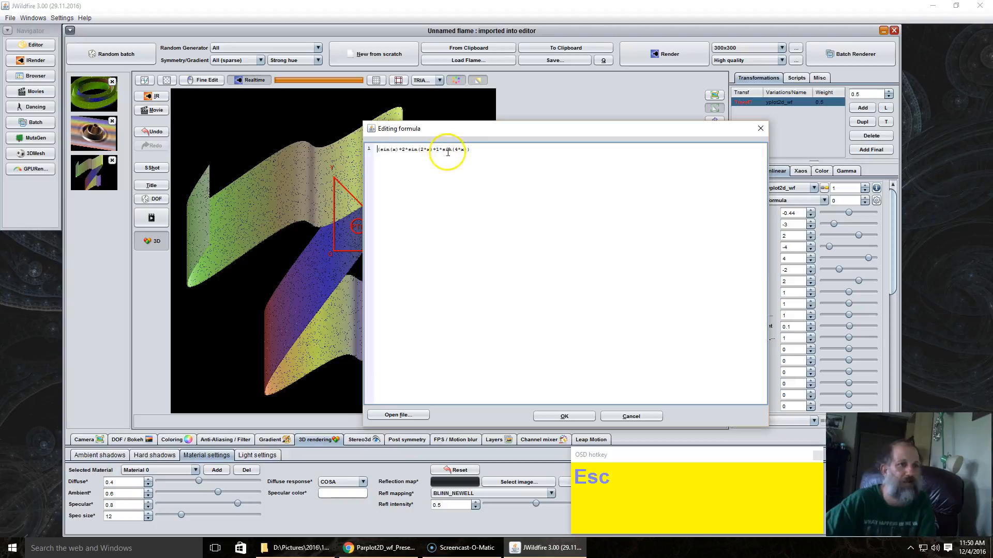
{"action": "type", "text": "("}
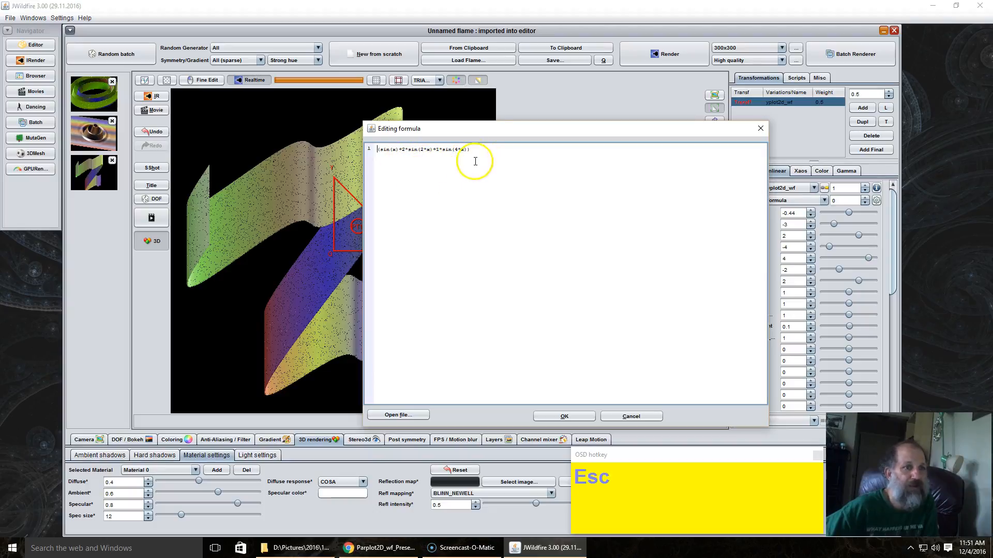
Step: Replace the 4 in the formula's last sine term with param_a and apply the edited formula
{"action": "left_click", "coordinate": [454, 149]}
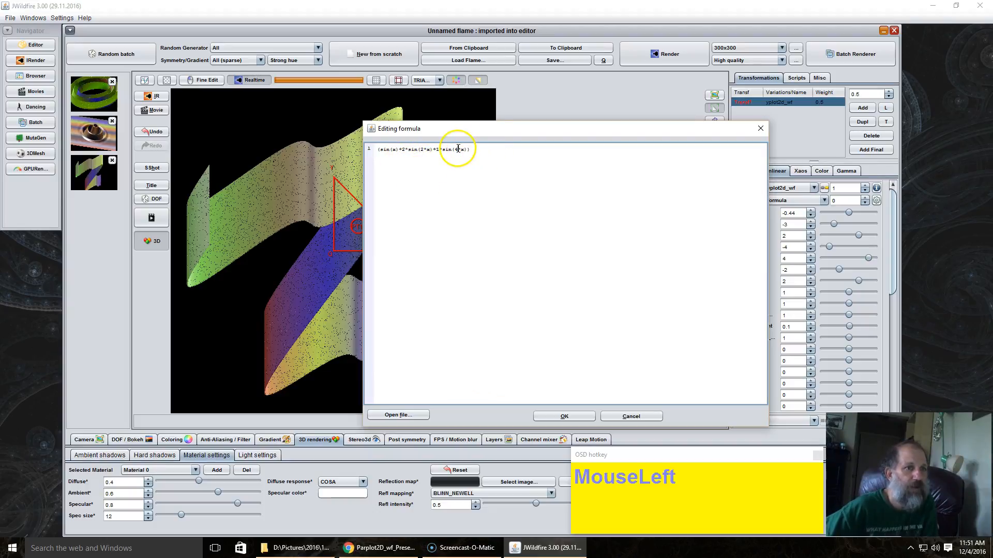
{"action": "key", "text": "BackSpace"}
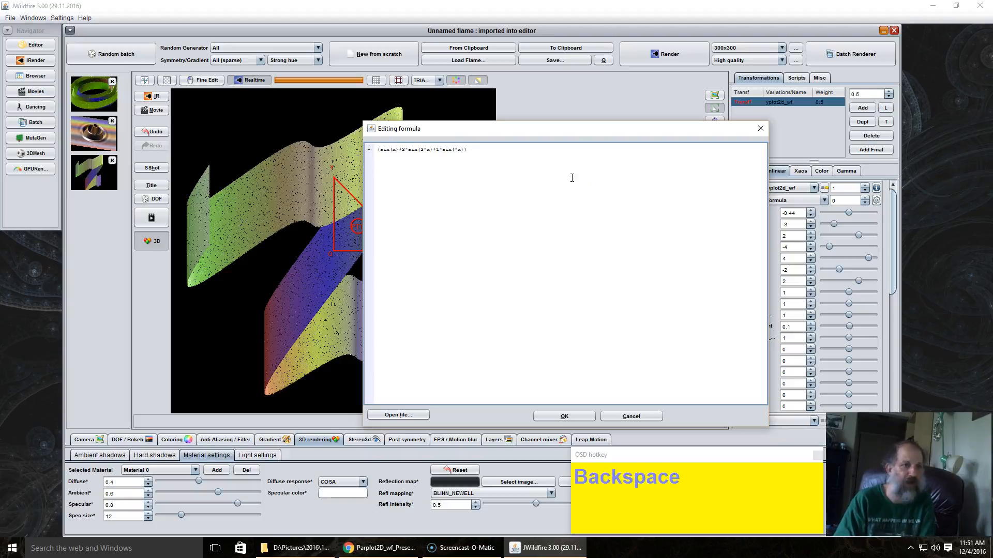
{"action": "type", "text": "param"}
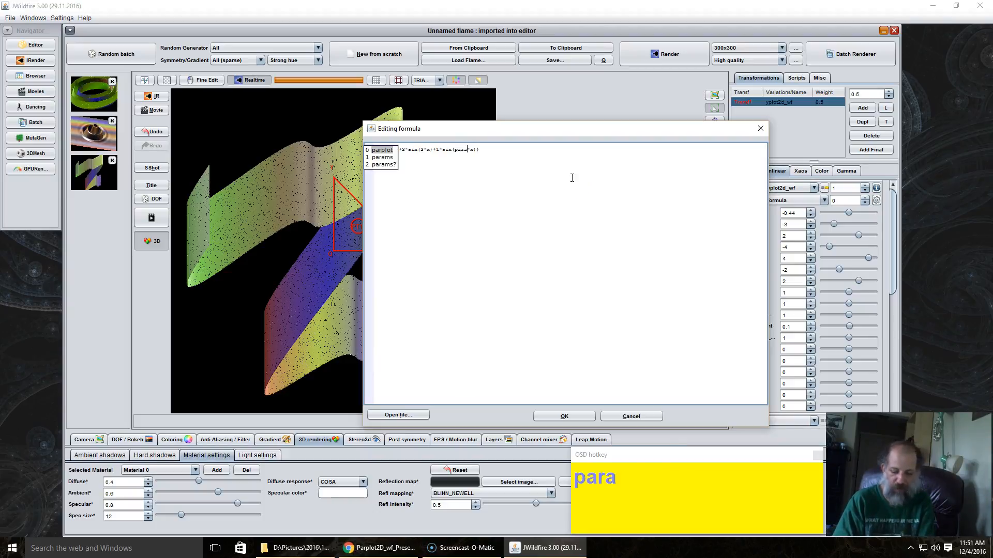
{"action": "key", "text": "shift"}
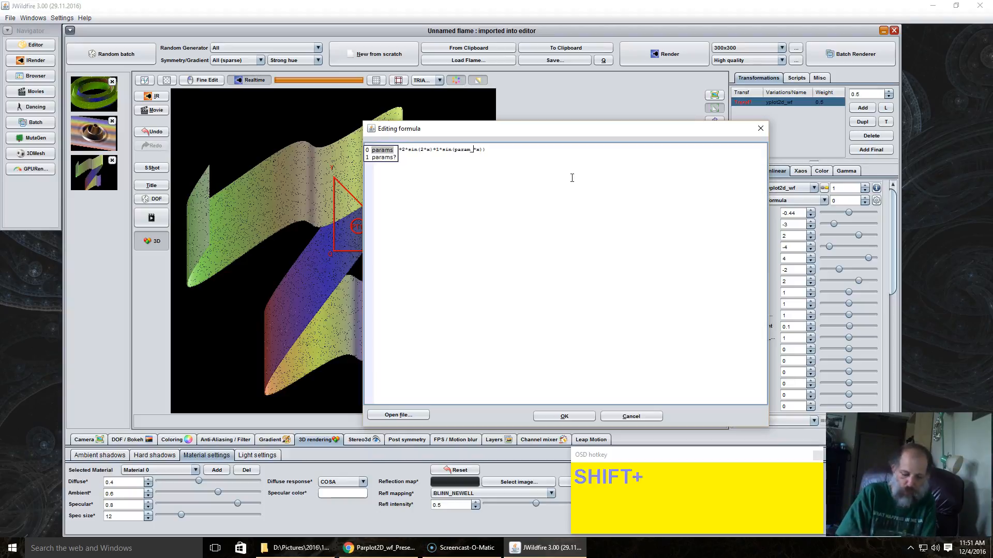
{"action": "type", "text": "a"}
{"action": "left_click", "coordinate": [572, 178]}
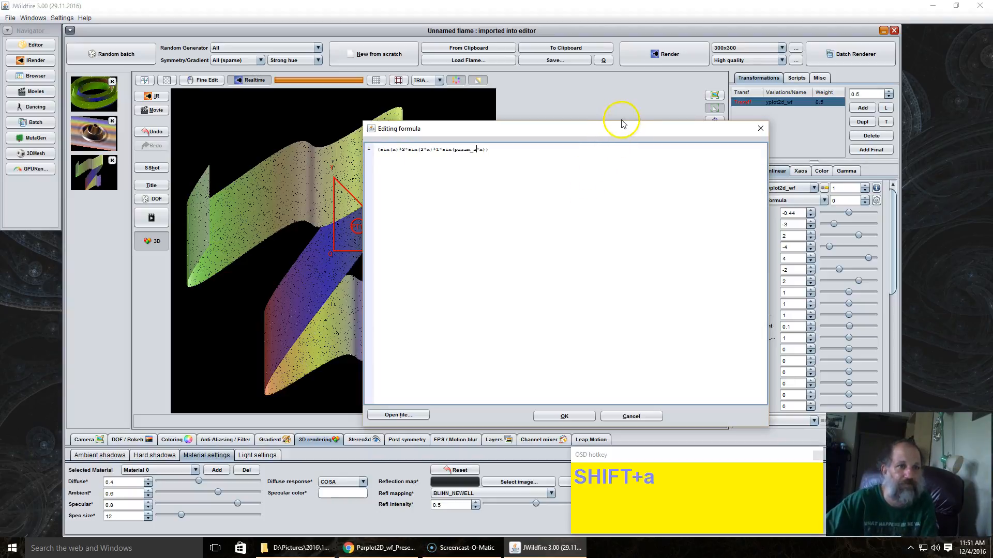
{"action": "left_click_drag", "start_coordinate": [629, 131], "coordinate": [512, 118]}
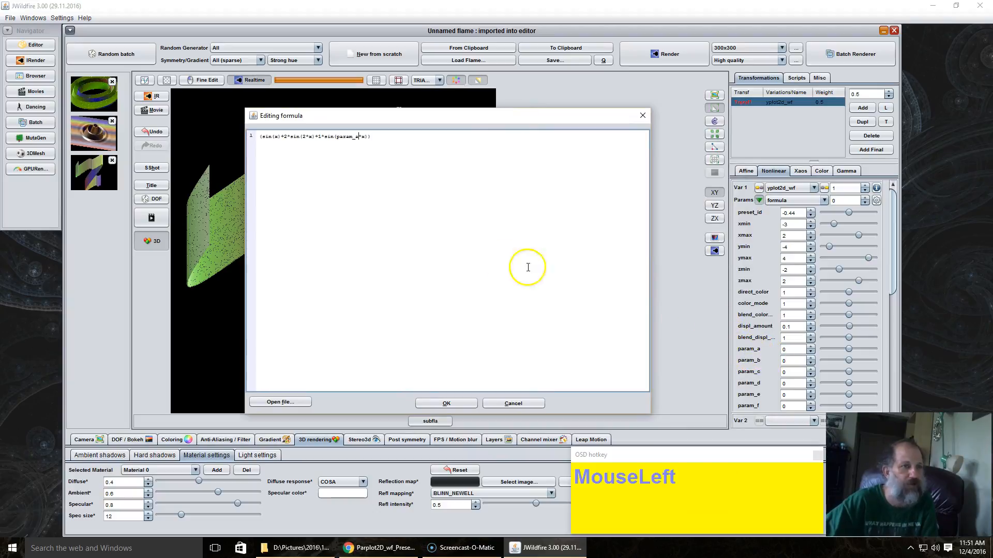
{"action": "left_click", "coordinate": [439, 404]}
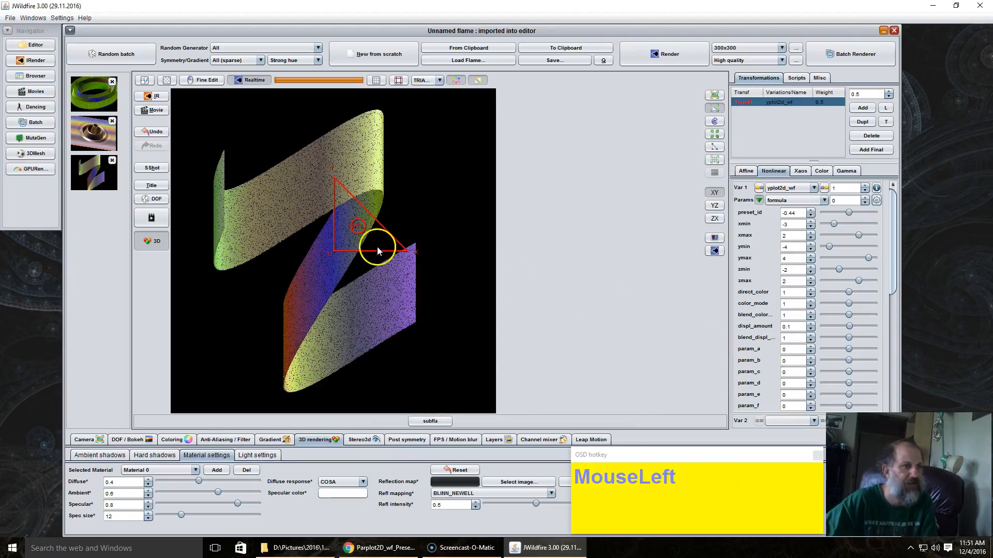
Step: Vary param_a to reshape the plotted surface, ending at -4.932
{"action": "left_click", "coordinate": [789, 349]}
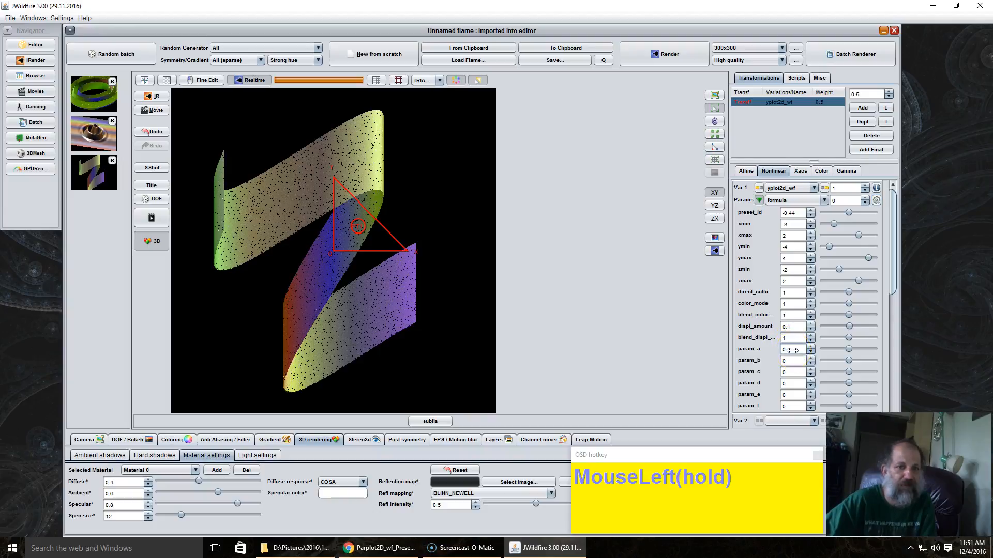
{"action": "left_click_drag", "start_coordinate": [790, 350], "coordinate": [82, 162]}
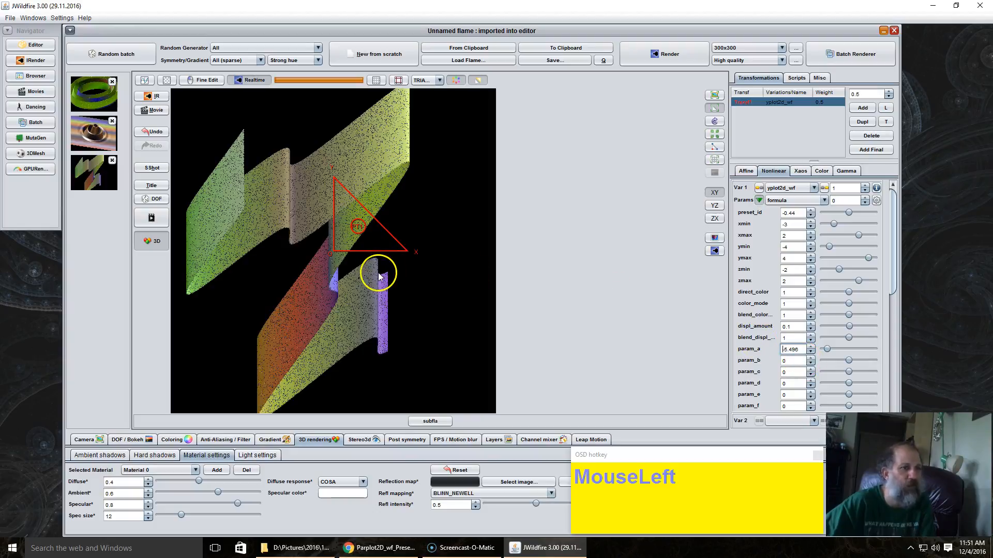
{"action": "left_click_drag", "start_coordinate": [796, 351], "coordinate": [874, 282]}
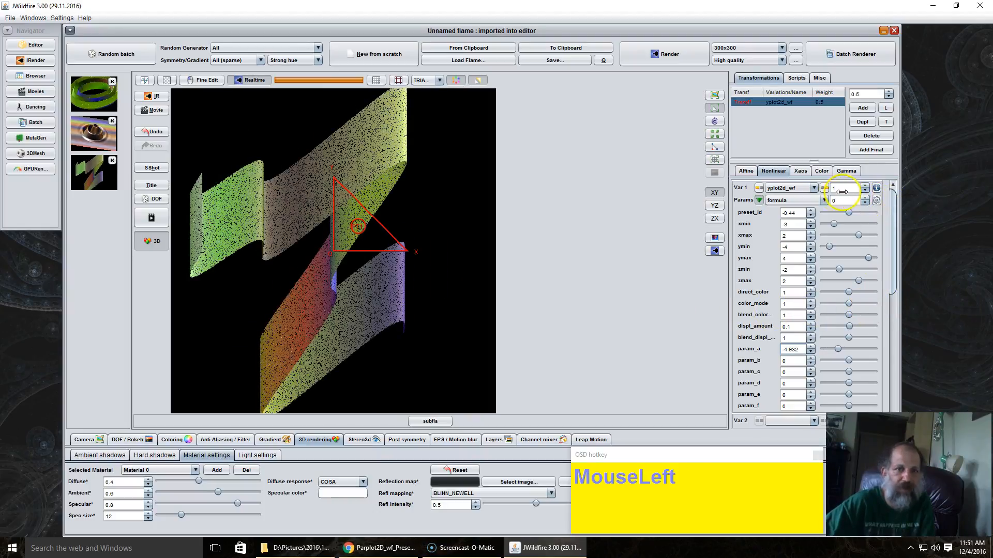
Step: Multiply the last sine term of the yplot2d_wf formula by param_b and apply the edited formula
{"action": "left_click", "coordinate": [876, 200]}
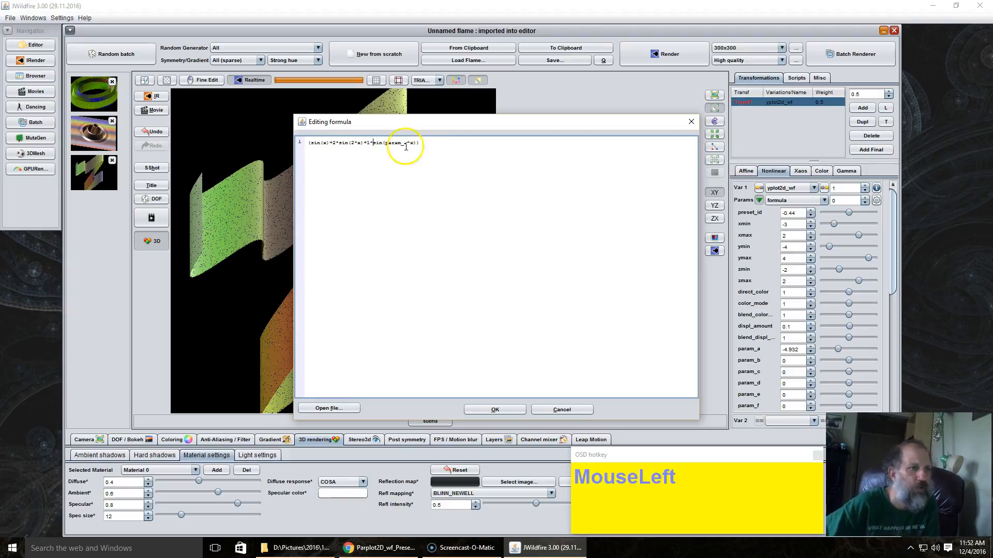
{"action": "left_click", "coordinate": [374, 142]}
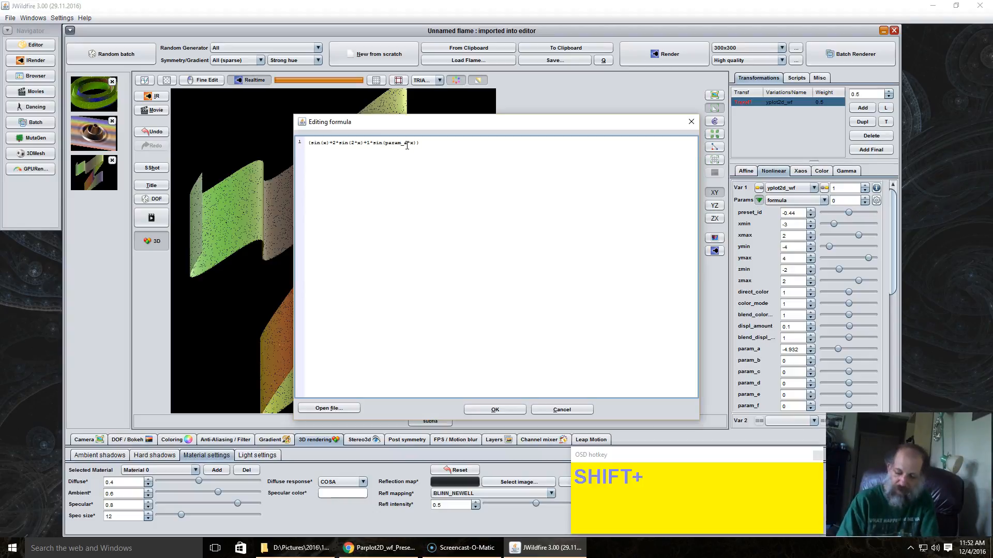
{"action": "type", "text": "param"}
{"action": "key", "text": "shift"}
{"action": "type", "text": "m_"}
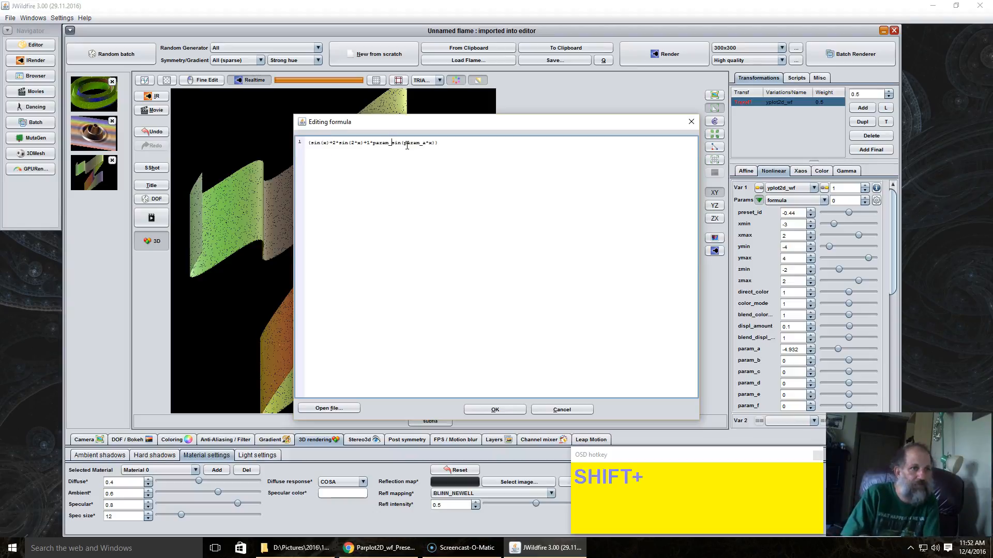
{"action": "type", "text": "b*"}
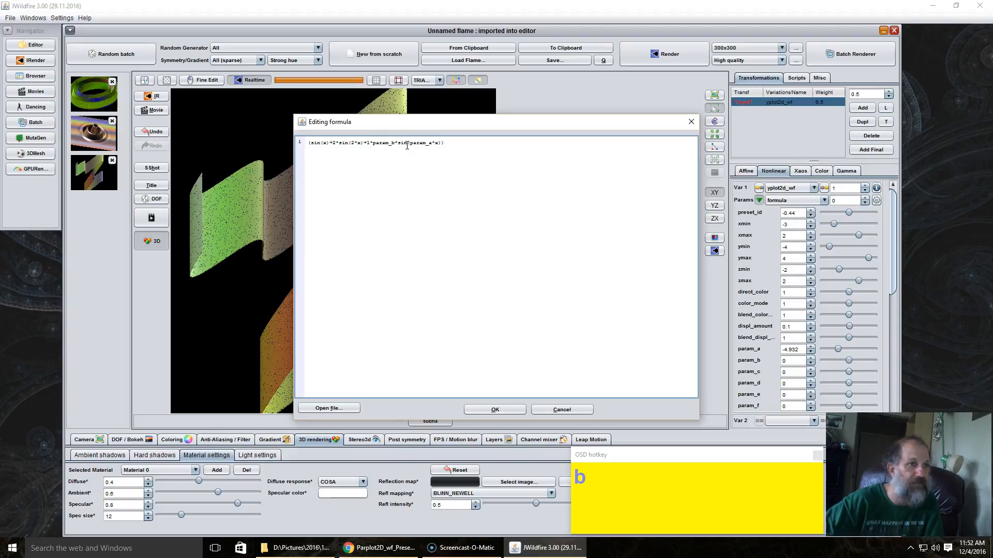
{"action": "left_click", "coordinate": [486, 410]}
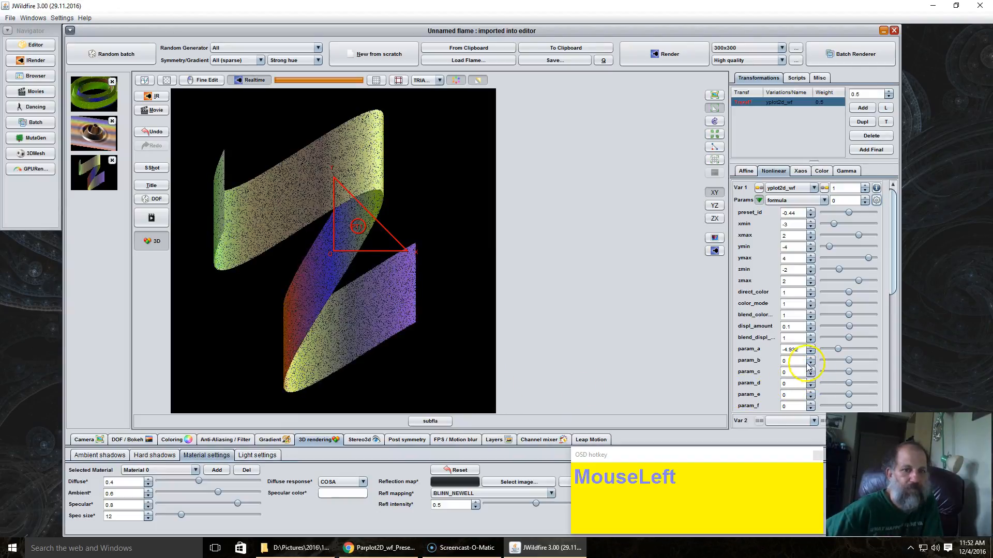
Step: Vary param_b to -1.928 and param_a to -7.124, and render a cleaner preview of the reshaped surface
{"action": "left_click_drag", "start_coordinate": [795, 360], "coordinate": [795, 361]}
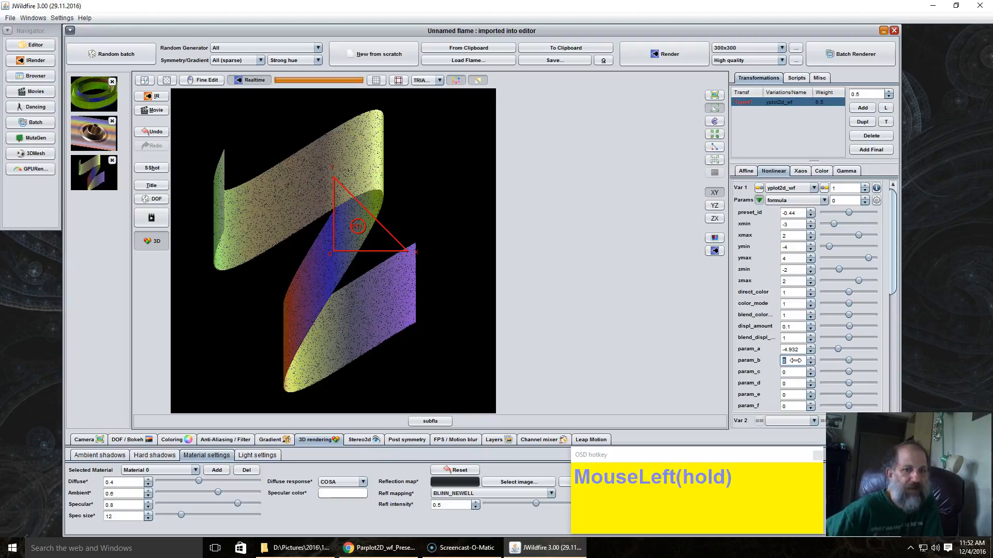
{"action": "left_click_drag", "start_coordinate": [791, 360], "coordinate": [428, 248]}
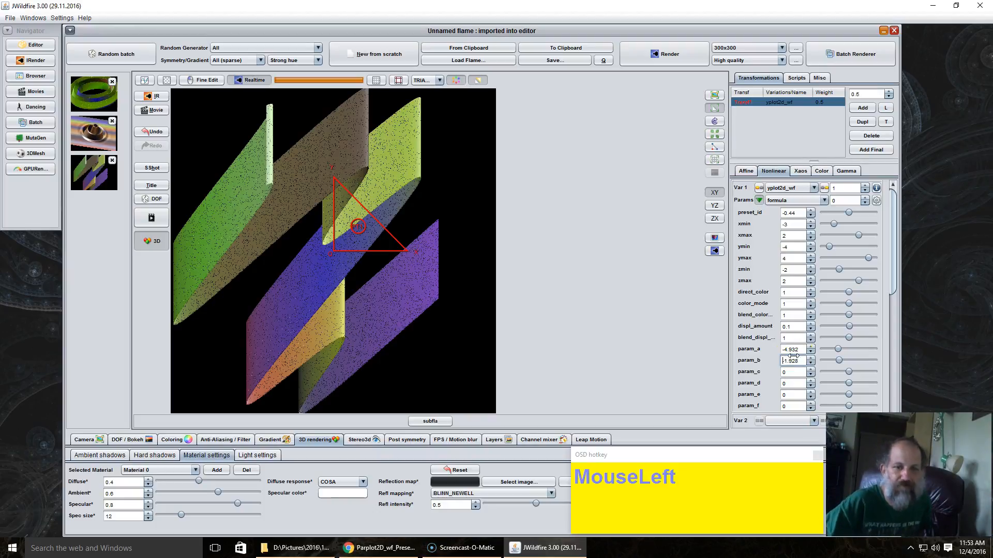
{"action": "mouse_move", "coordinate": [791, 349]}
{"action": "left_mouse_down"}
{"action": "mouse_move", "coordinate": [237, 247]}
{"action": "mouse_move", "coordinate": [361, 231]}
{"action": "mouse_move", "coordinate": [514, 234]}
{"action": "mouse_move", "coordinate": [500, 239]}
{"action": "left_mouse_up"}
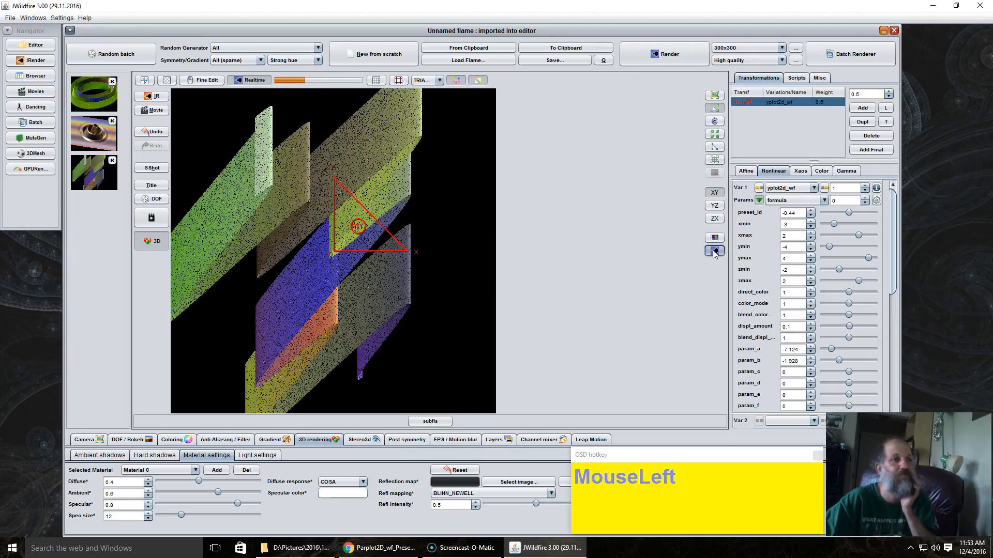
{"action": "left_click", "coordinate": [350, 253]}
{"action": "left_click", "coordinate": [390, 309]}
{"action": "left_click", "coordinate": [360, 281]}
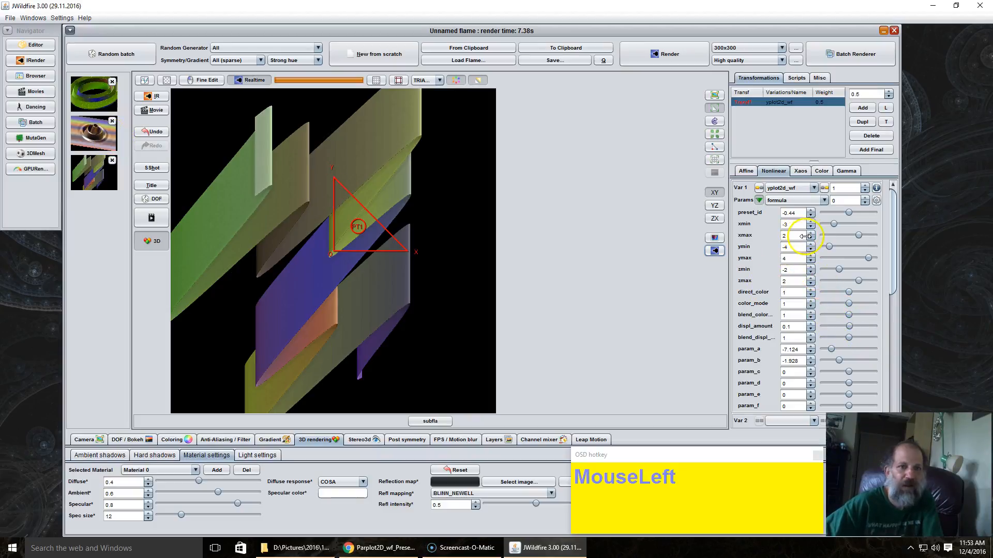
Step: Adjust the plot ranges to zmax 1.364, ymax 3.168, zmin -0.552 and xmax 2.316, and vary param_b to -1.432
{"action": "left_click", "coordinate": [797, 281]}
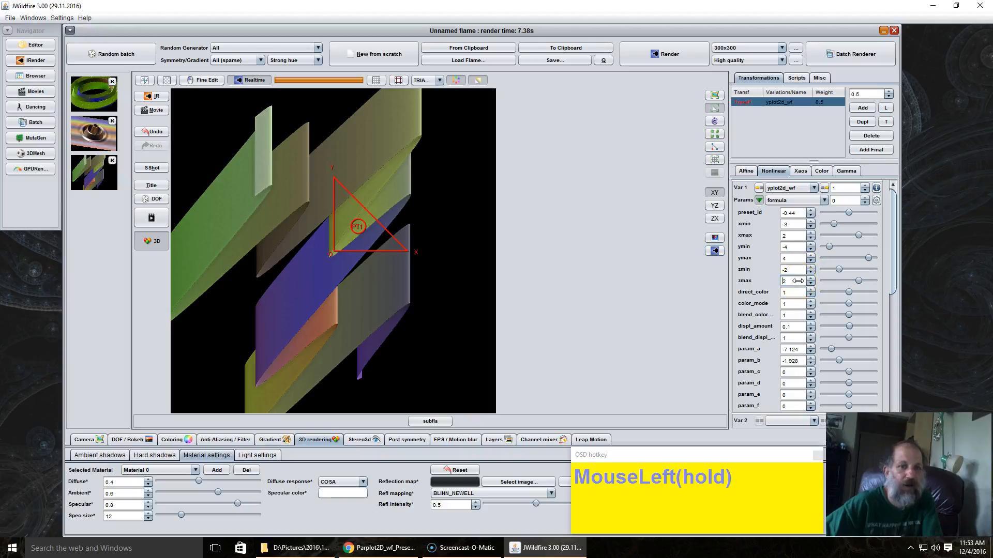
{"action": "left_click_drag", "start_coordinate": [798, 281], "coordinate": [717, 203]}
{"action": "left_click", "coordinate": [794, 258]}
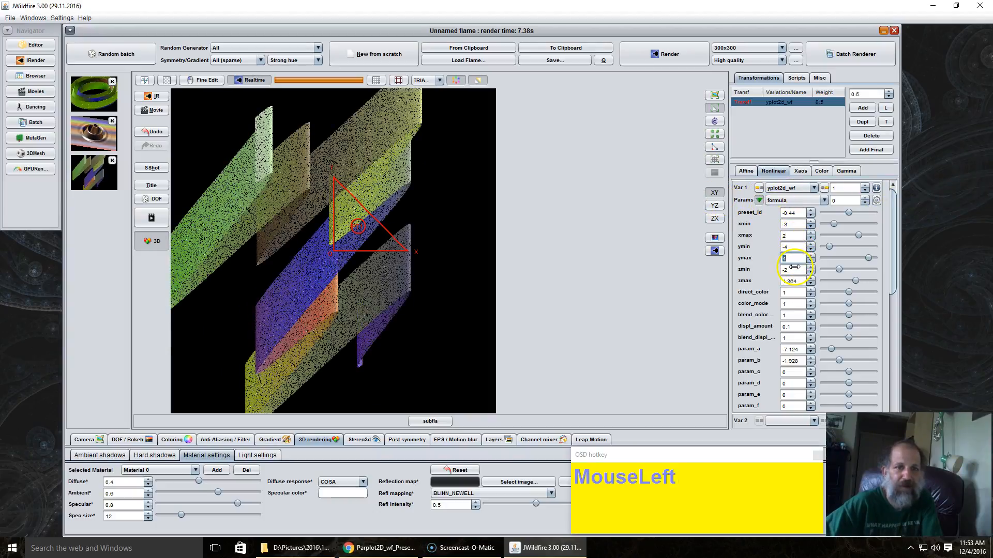
{"action": "left_click_drag", "start_coordinate": [793, 269], "coordinate": [671, 199]}
{"action": "left_click_drag", "start_coordinate": [794, 235], "coordinate": [835, 207]}
{"action": "left_click_drag", "start_coordinate": [415, 275], "coordinate": [304, 244]}
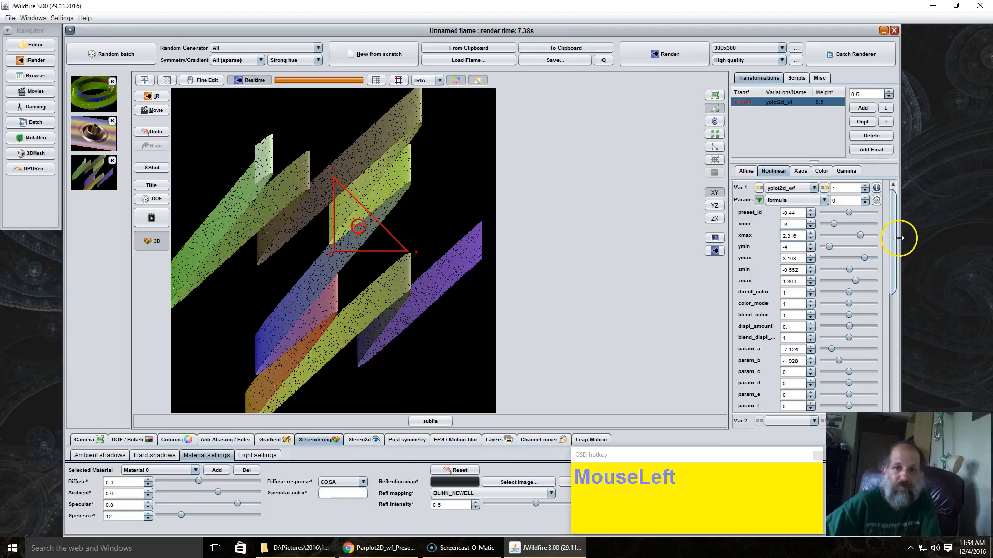
{"action": "left_click_drag", "start_coordinate": [895, 224], "coordinate": [827, 199]}
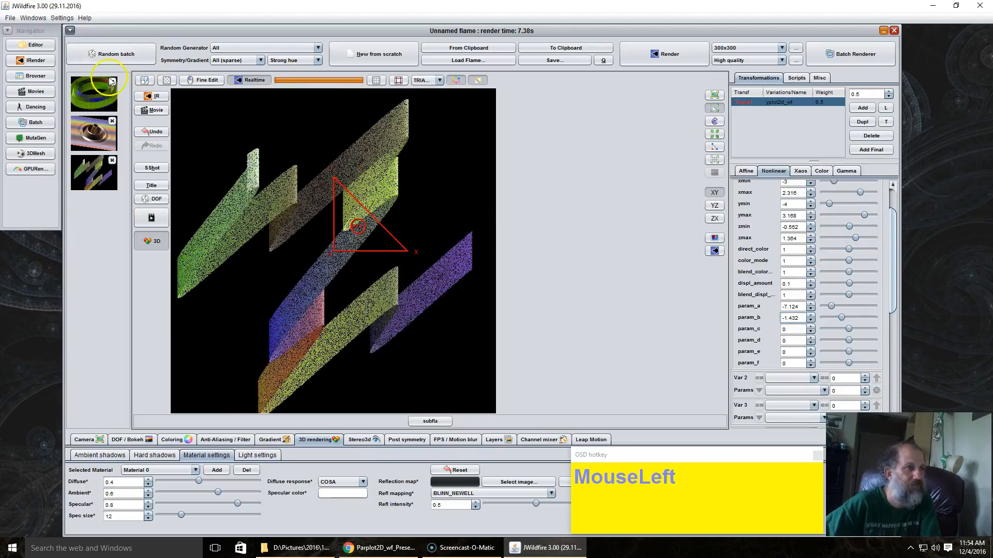
Step: Load the green ring flame into the editor and select its parplot2d_wf transform to show the variation's parameters
{"action": "left_click", "coordinate": [81, 92]}
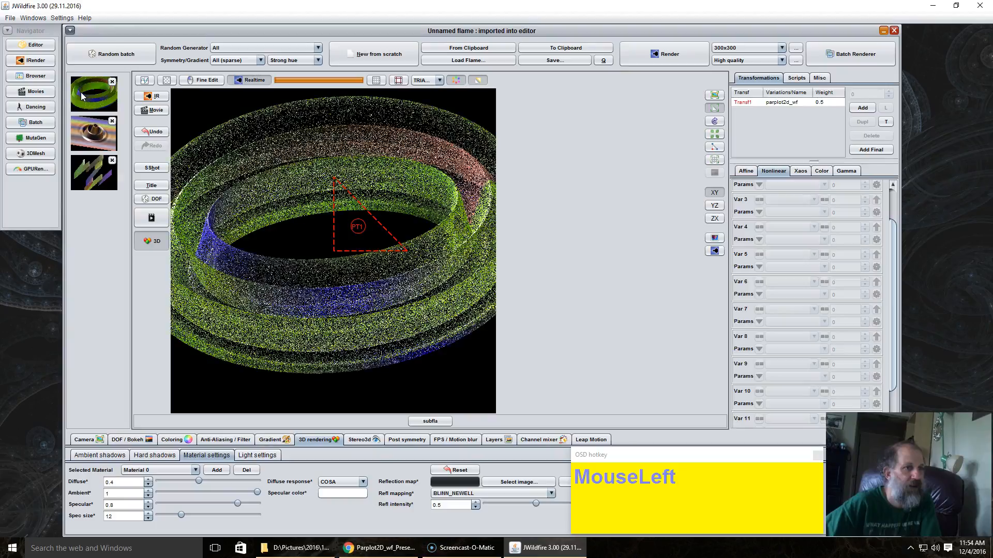
{"action": "left_click_drag", "start_coordinate": [311, 214], "coordinate": [289, 196]}
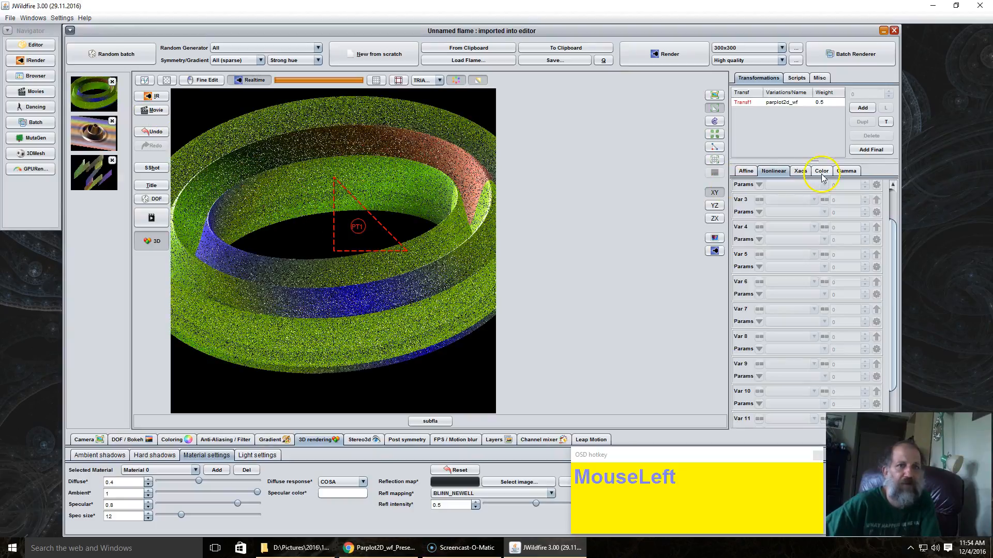
{"action": "left_click", "coordinate": [783, 106]}
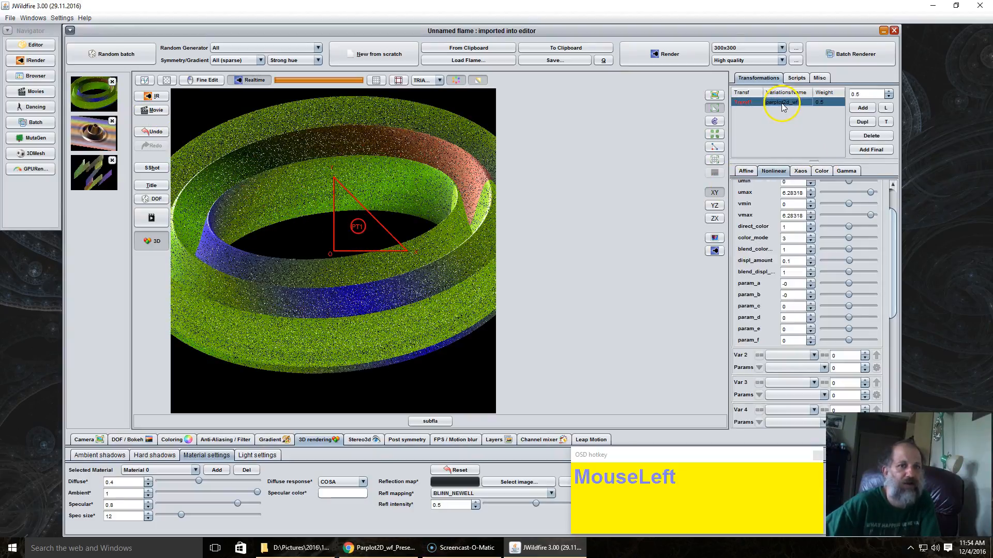
{"action": "left_click", "coordinate": [895, 230]}
{"action": "left_click_drag", "start_coordinate": [895, 230], "coordinate": [809, 188]}
Step: Replace the 3.0 in the zformula's last sine term with param_a, apply it, and vary param_a to -1.36
{"action": "left_click", "coordinate": [802, 205]}
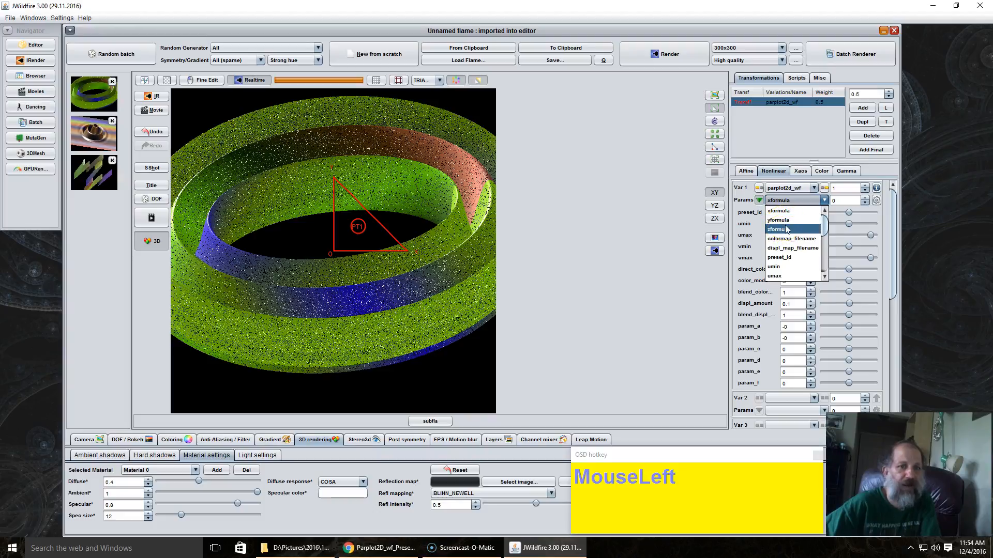
{"action": "left_click", "coordinate": [785, 229]}
{"action": "left_click", "coordinate": [786, 201]}
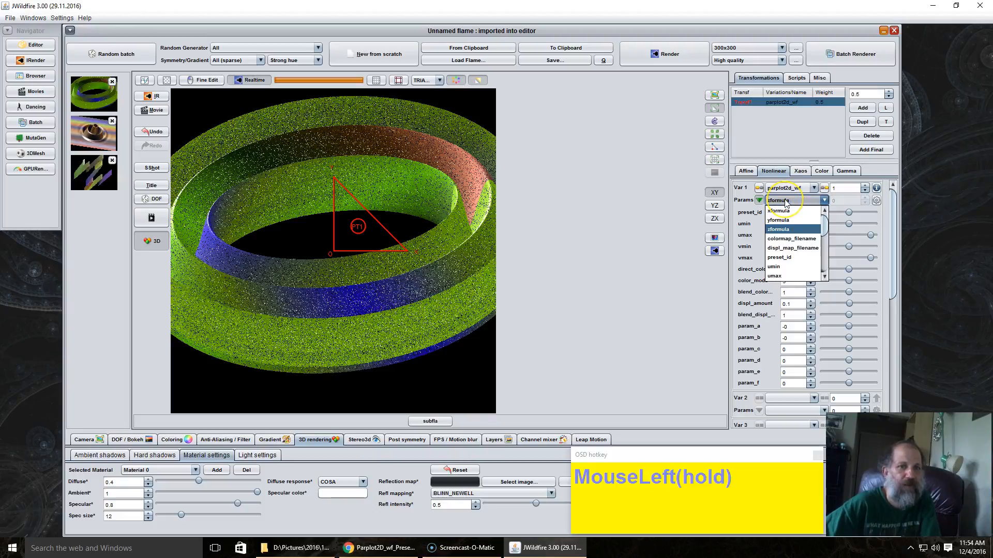
{"action": "left_click", "coordinate": [603, 255]}
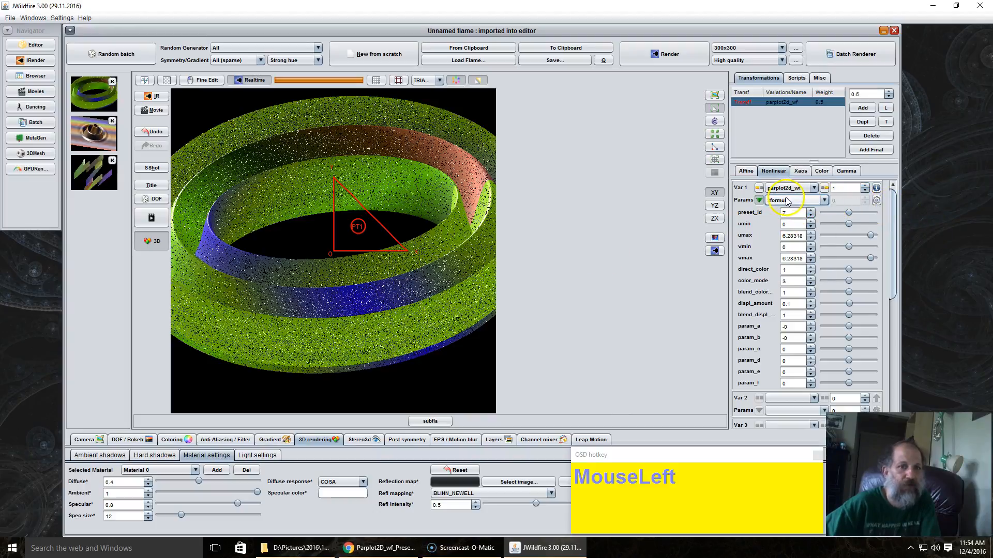
{"action": "left_click", "coordinate": [876, 201]}
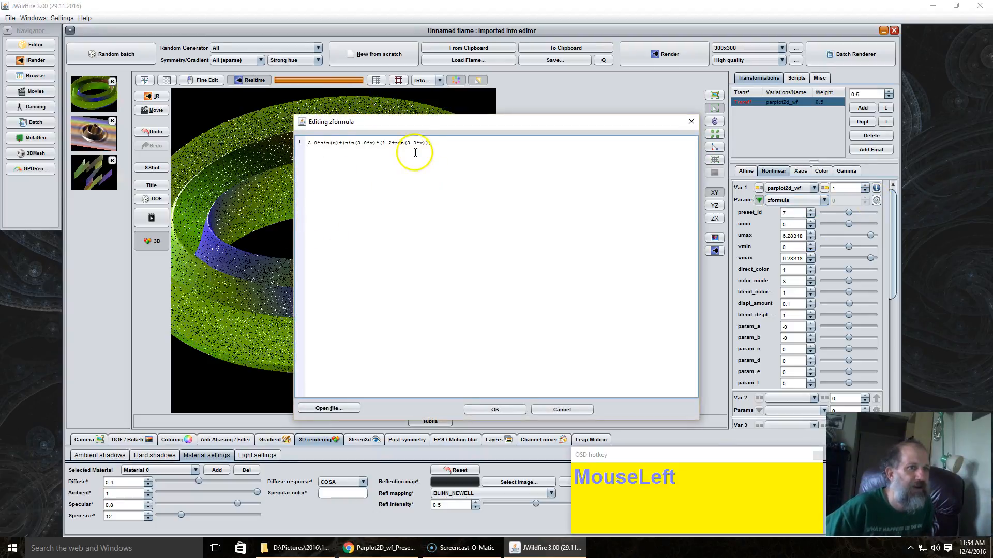
{"action": "key", "text": "BackSpace"}
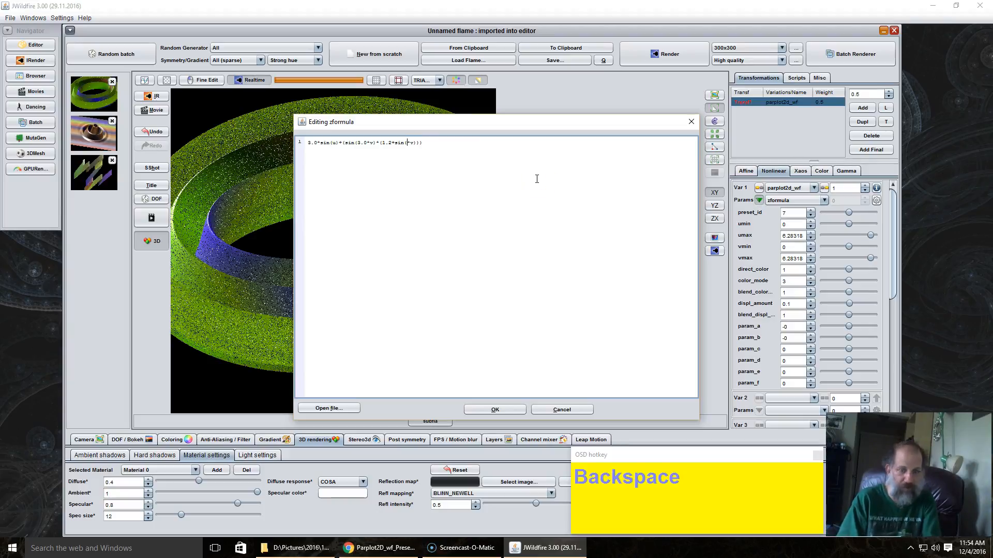
{"action": "type", "text": "param_a"}
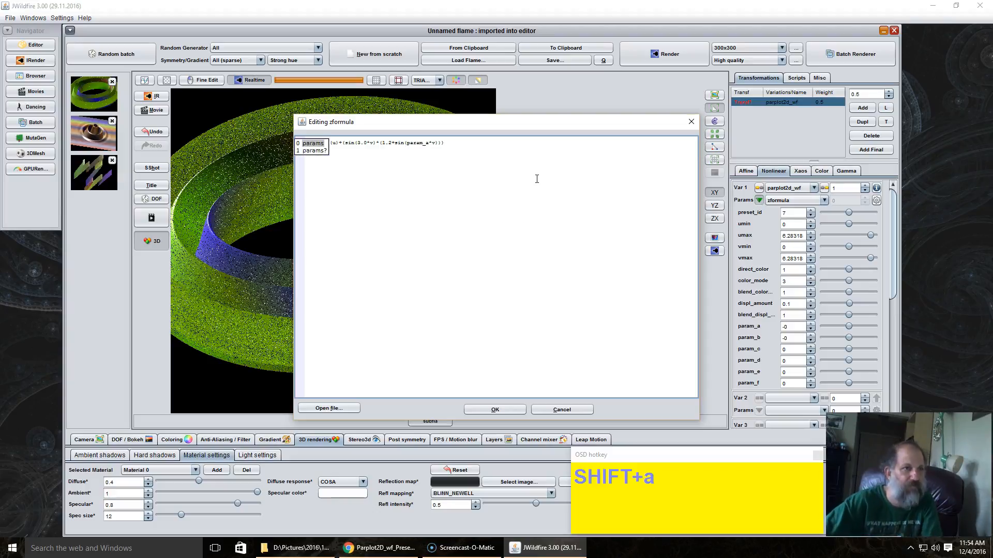
{"action": "left_click", "coordinate": [500, 409]}
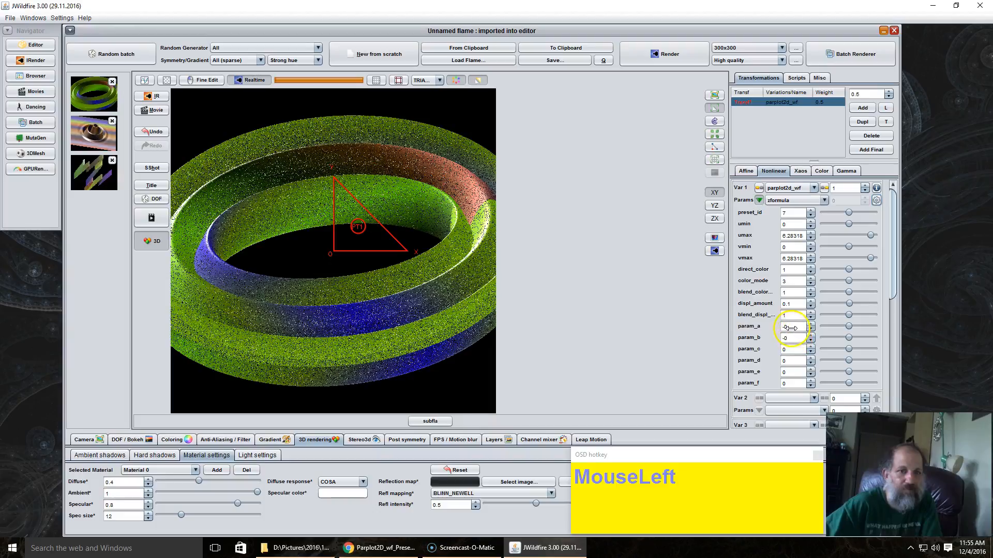
{"action": "left_click_drag", "start_coordinate": [790, 327], "coordinate": [627, 259]}
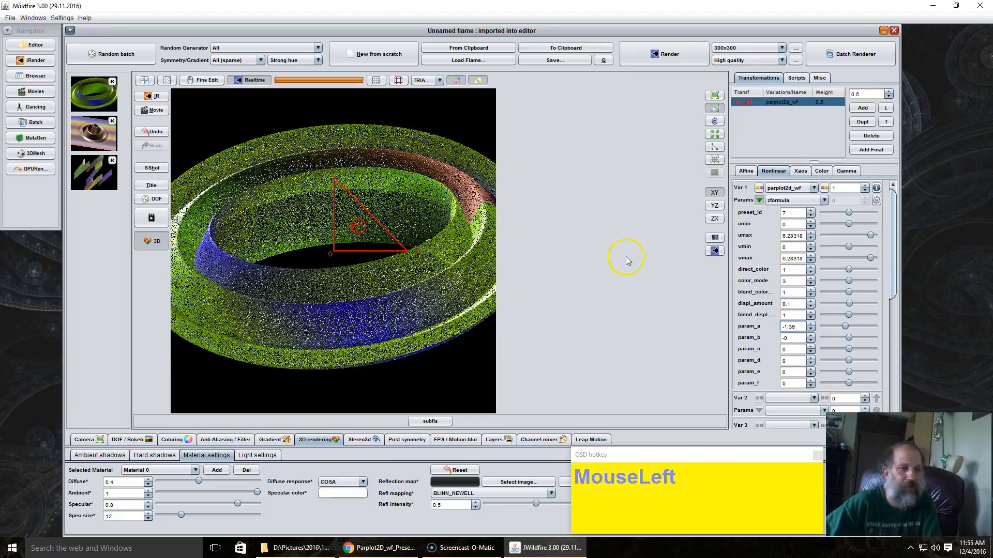
Step: Replace the 4.0 in the parplot2d_wf xformula with param_b and apply the edited formula
{"action": "left_click", "coordinate": [796, 201]}
{"action": "left_click", "coordinate": [794, 210]}
{"action": "left_click", "coordinate": [875, 202]}
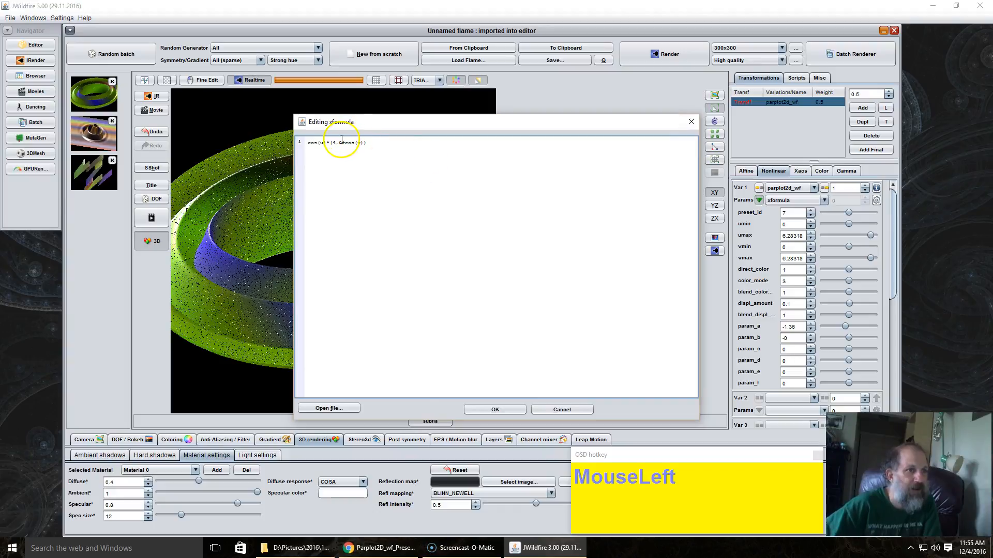
{"action": "key", "text": "BackSpace"}
{"action": "key", "text": "BackSpace"}
{"action": "key", "text": "BackSpace"}
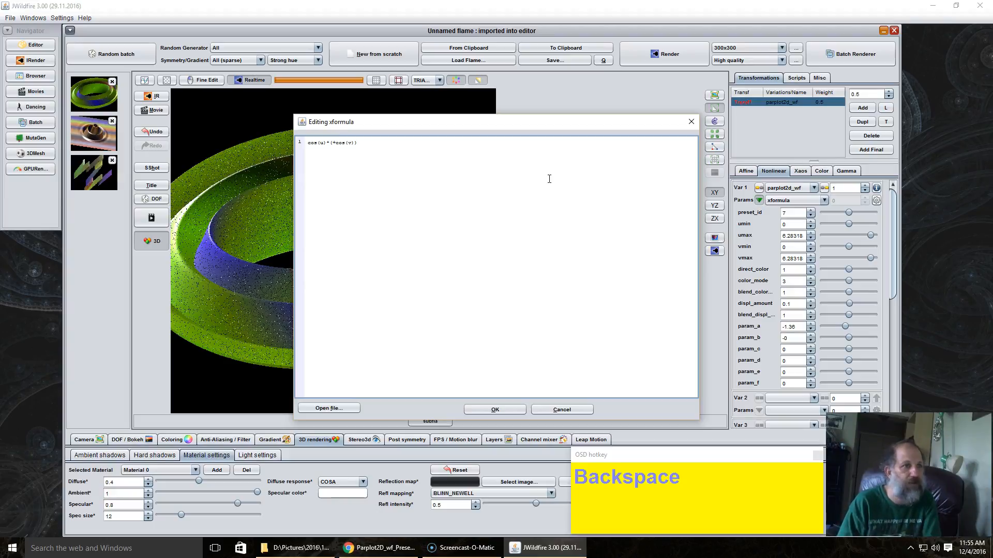
{"action": "type", "text": "param_b"}
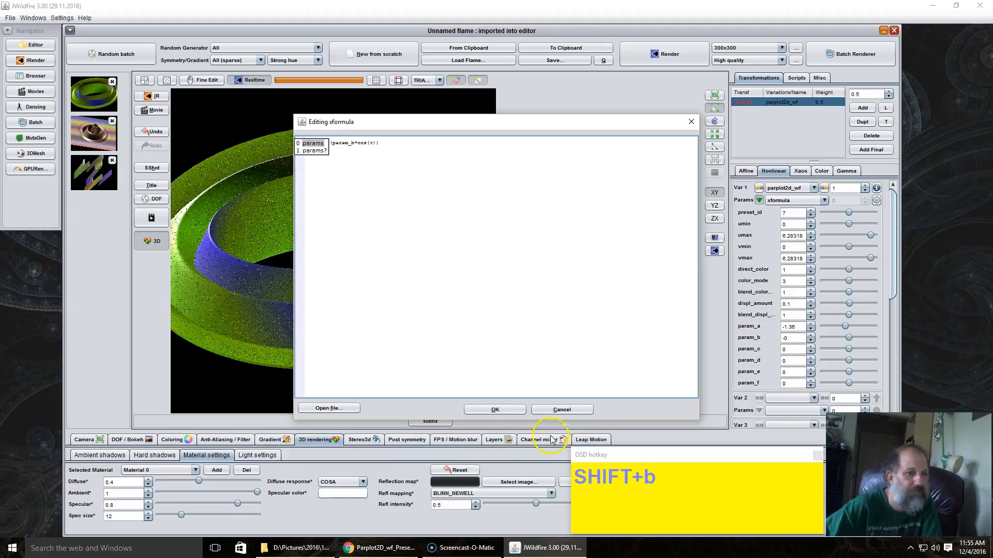
{"action": "left_click", "coordinate": [498, 408]}
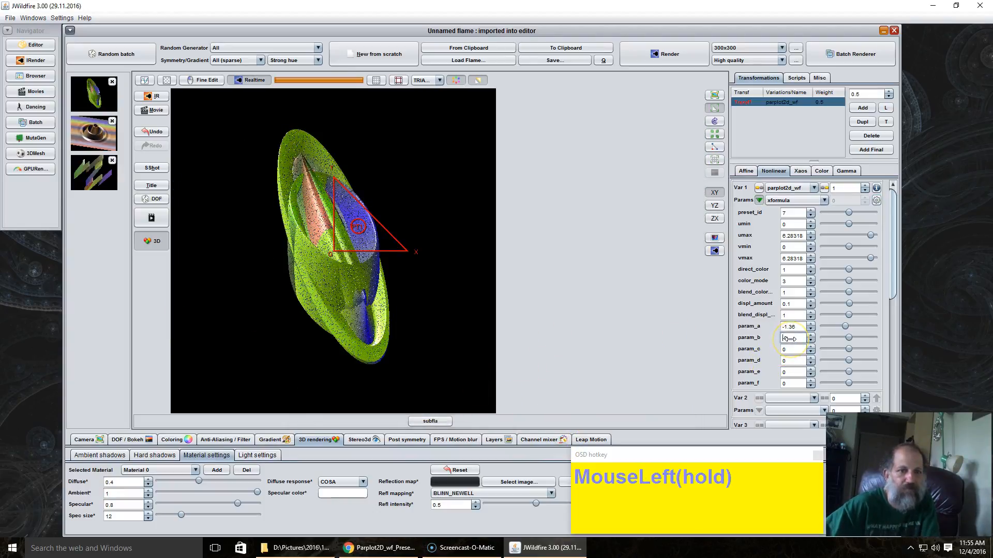
Step: Vary param_b to -1.612 and param_a to -0.088, and render a cleaner preview of the ring shape
{"action": "left_click_drag", "start_coordinate": [811, 337], "coordinate": [51, 168]}
{"action": "left_click_drag", "start_coordinate": [448, 215], "coordinate": [960, 252]}
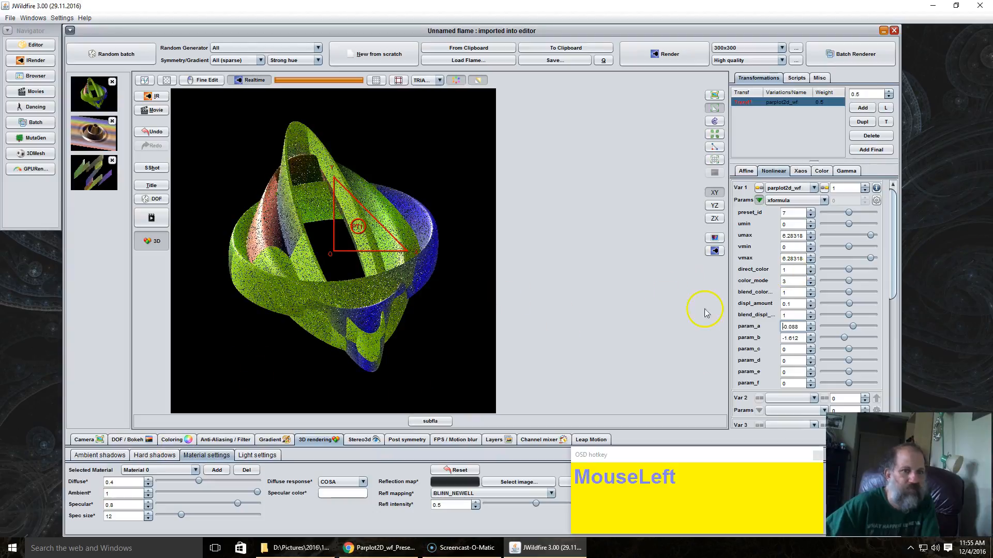
{"action": "left_click", "coordinate": [714, 251]}
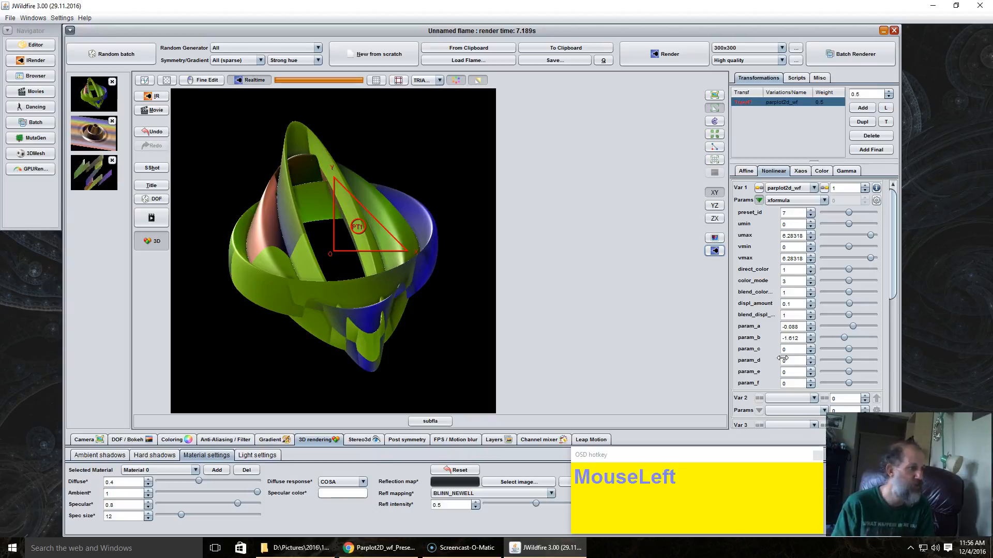
{"action": "left_click", "coordinate": [518, 250]}
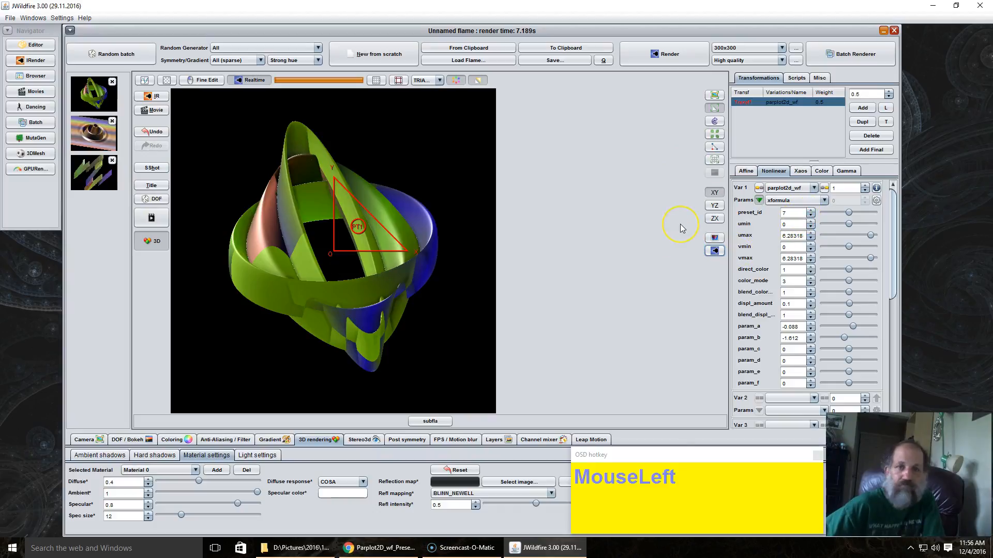
{"action": "mouse_move", "coordinate": [680, 224]}
{"action": "left_mouse_down"}
{"action": "mouse_move", "coordinate": [647, 217]}
{"action": "mouse_move", "coordinate": [593, 306]}
{"action": "left_mouse_up"}
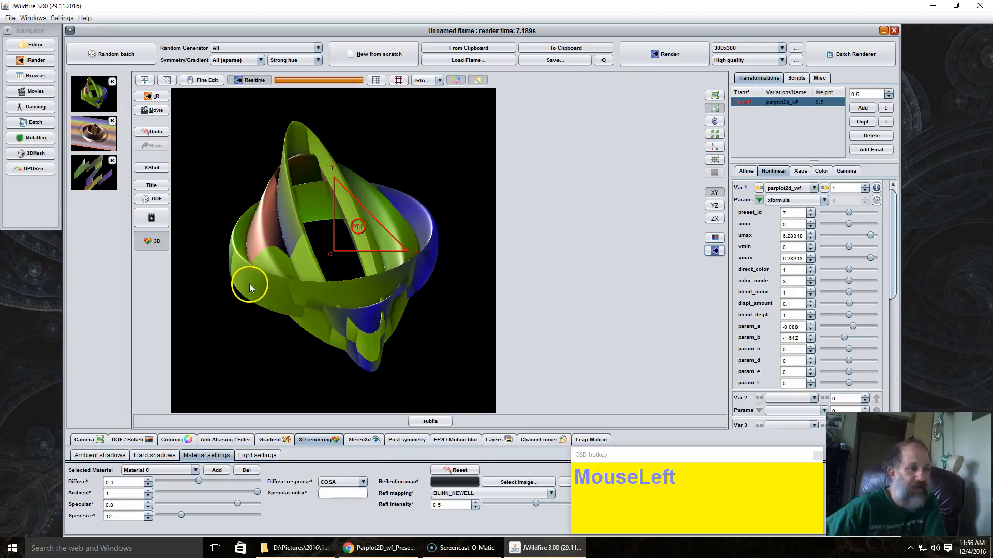